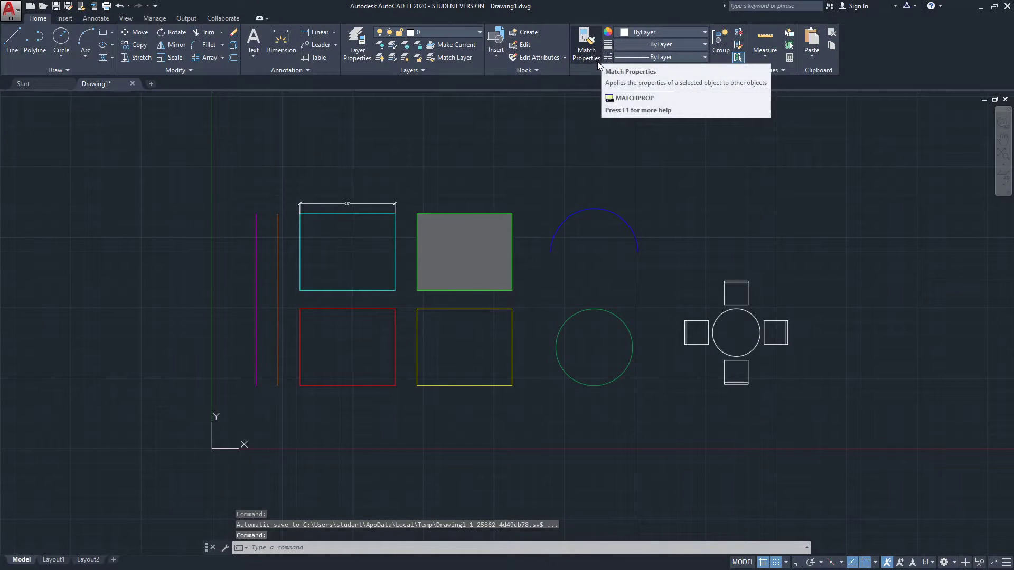
Step: Browse the colour, lineweight and linetype lists on the Properties panel without changing anything
left_click(660, 32)
left_click(668, 30)
left_click(654, 45)
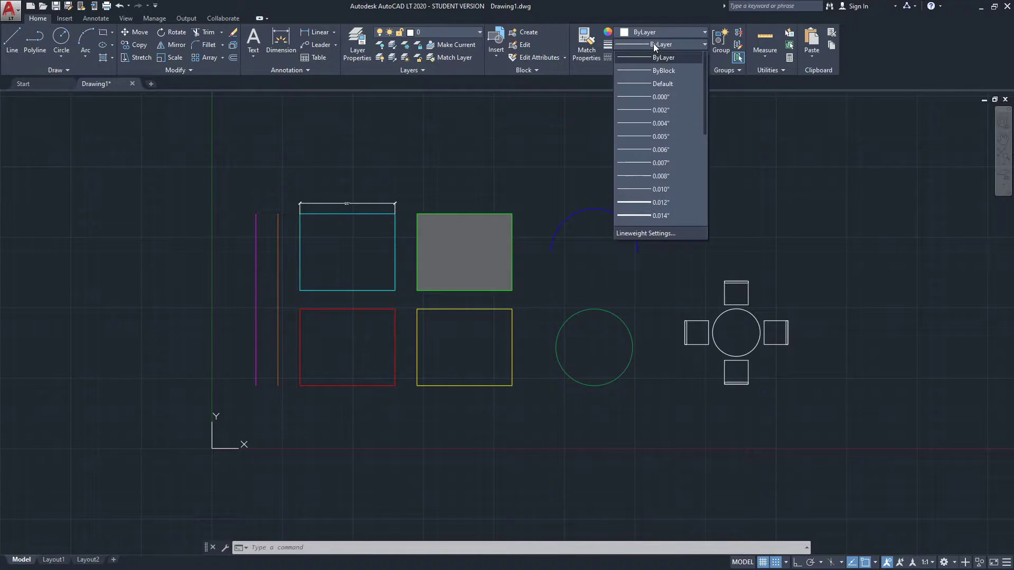
left_click(650, 57)
left_click(650, 57)
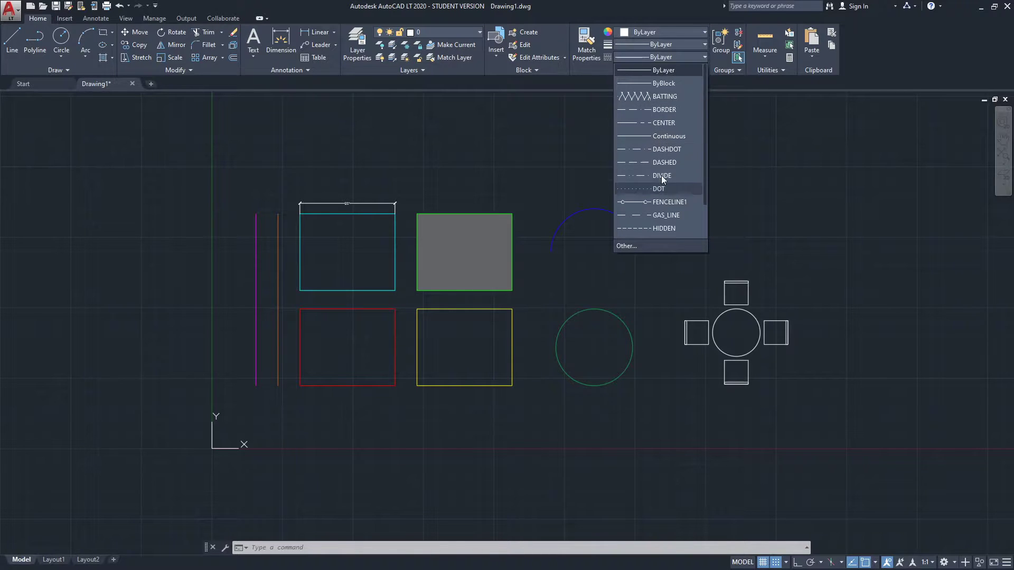
left_click(662, 45)
left_click(655, 43)
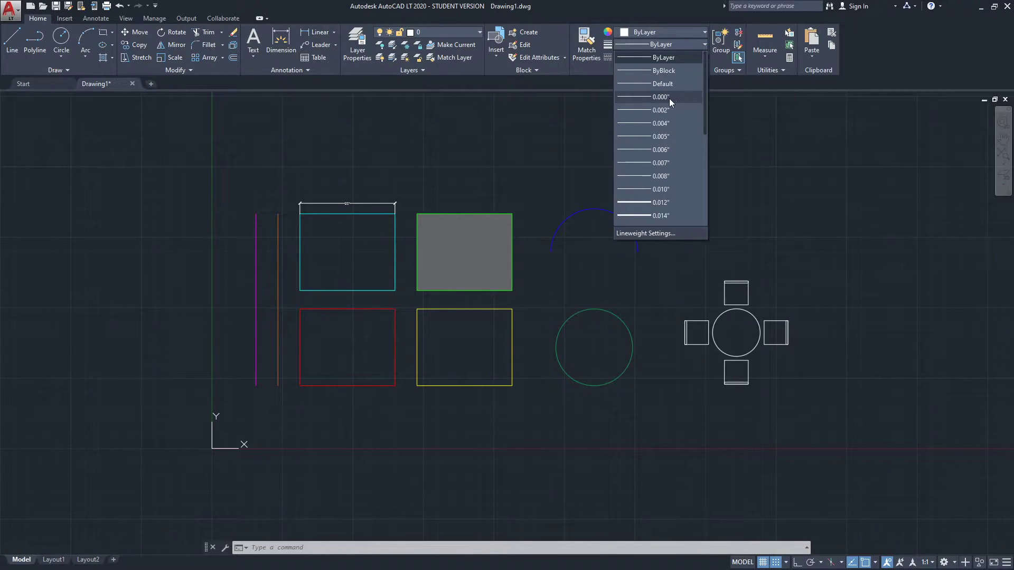
left_click(658, 47)
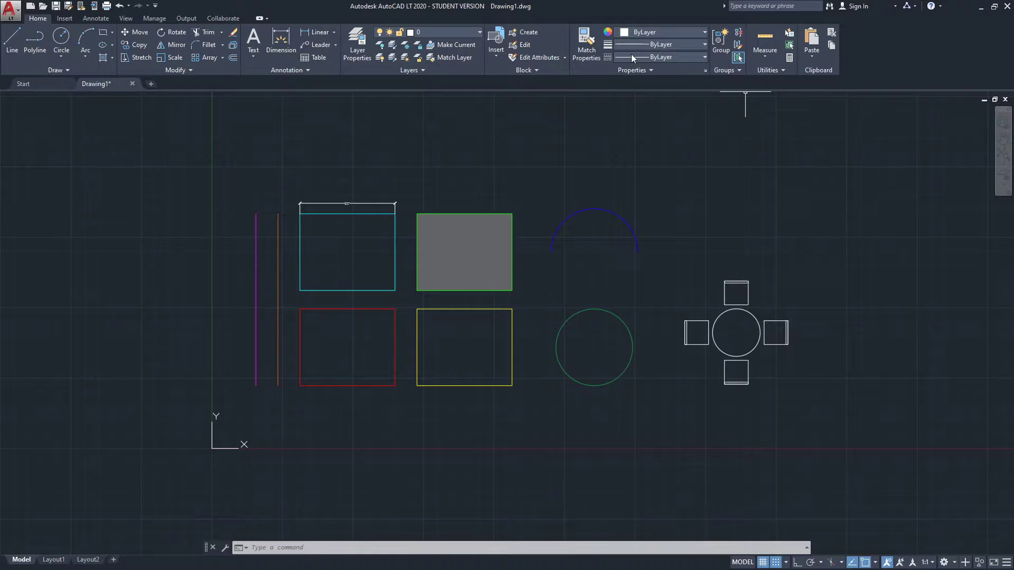
Step: Open and close the Properties palette from the panel launcher, then from View > Properties
middle_click_drag(464, 176, 449, 171)
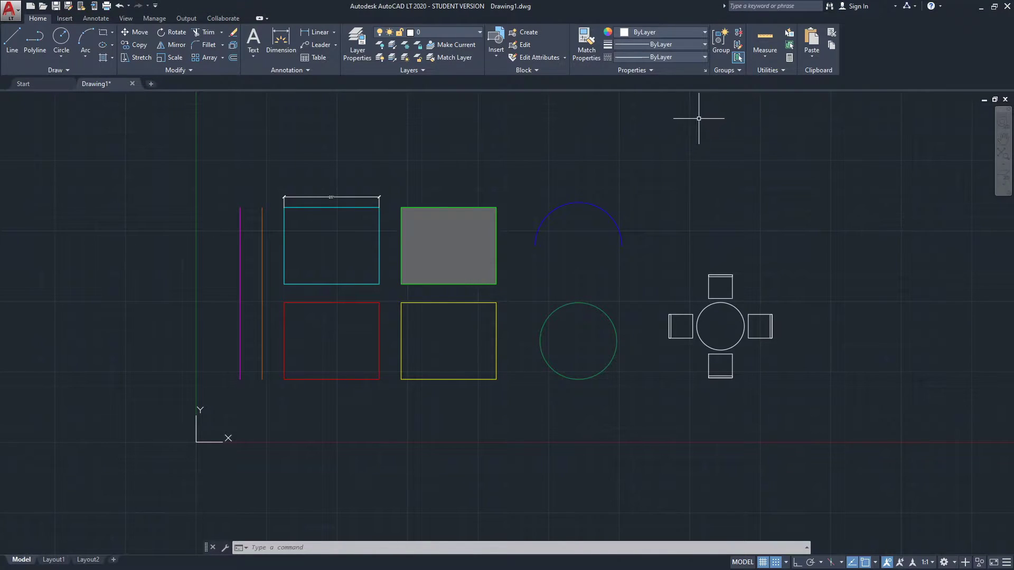
left_click(704, 72)
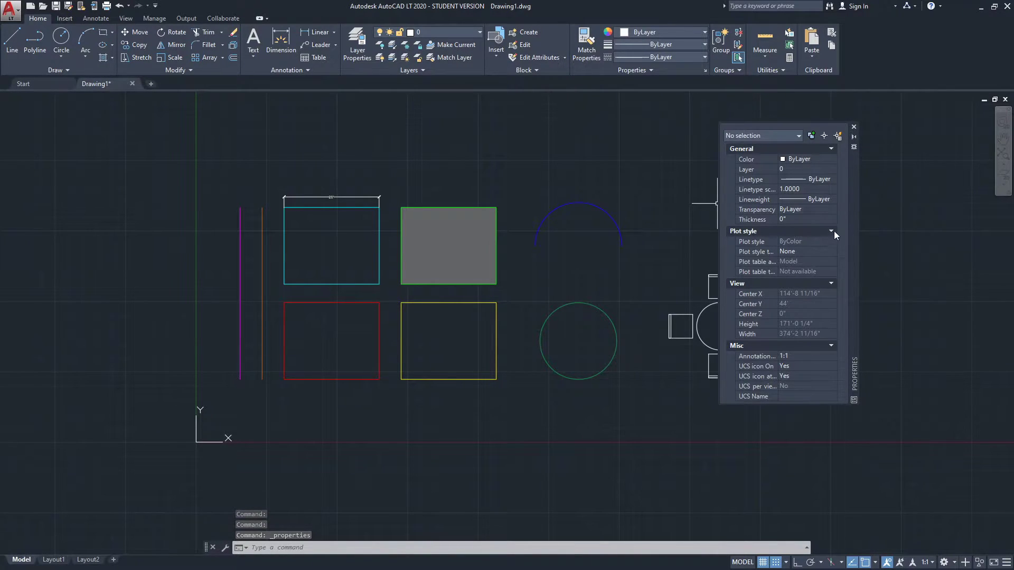
left_click(852, 127)
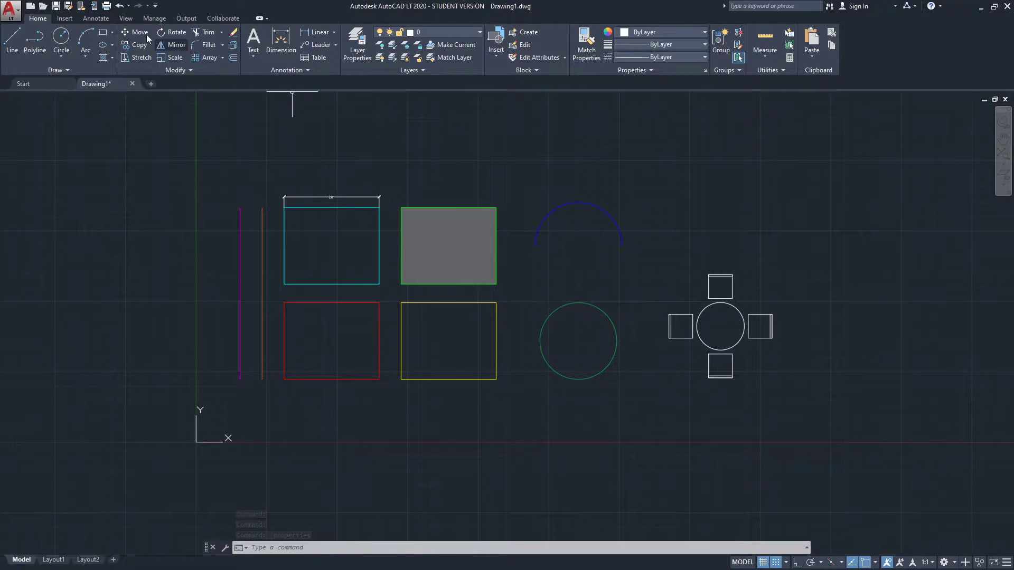
left_click(130, 19)
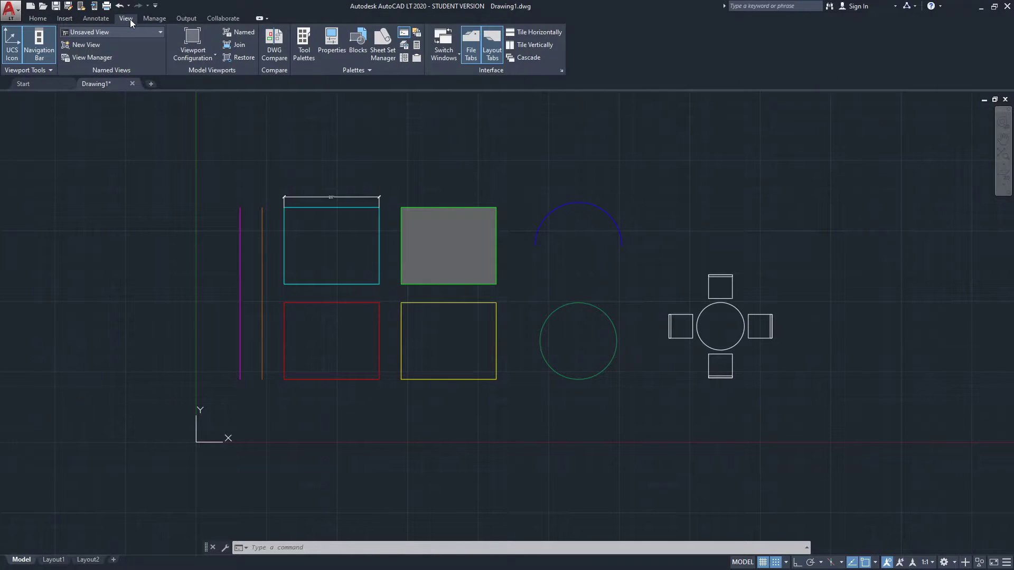
left_click(336, 49)
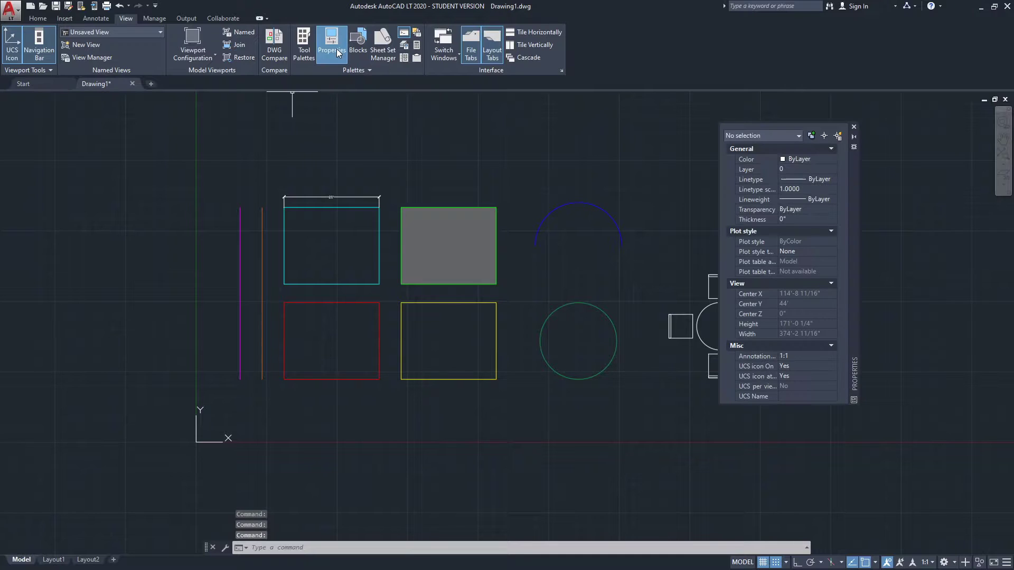
left_click(852, 127)
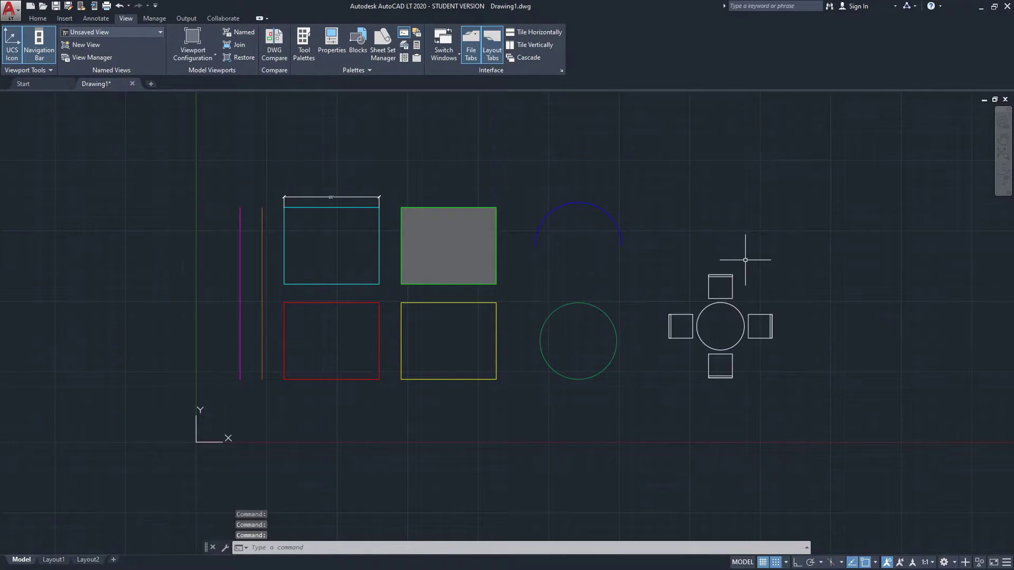
Step: Open the Properties palette with the PROP command, close it, then reopen it with Ctrl+1
type("prop")
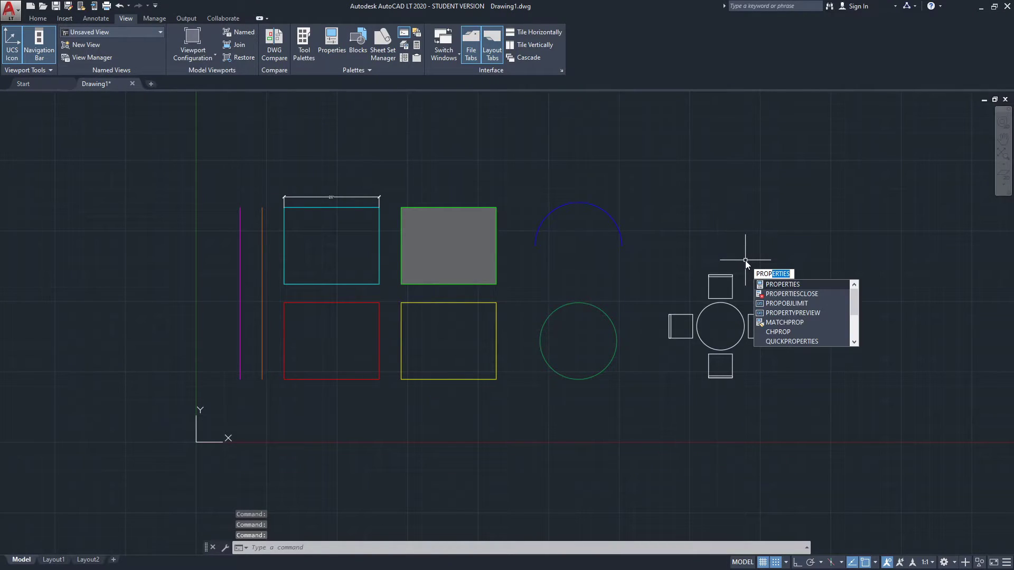
key("Return")
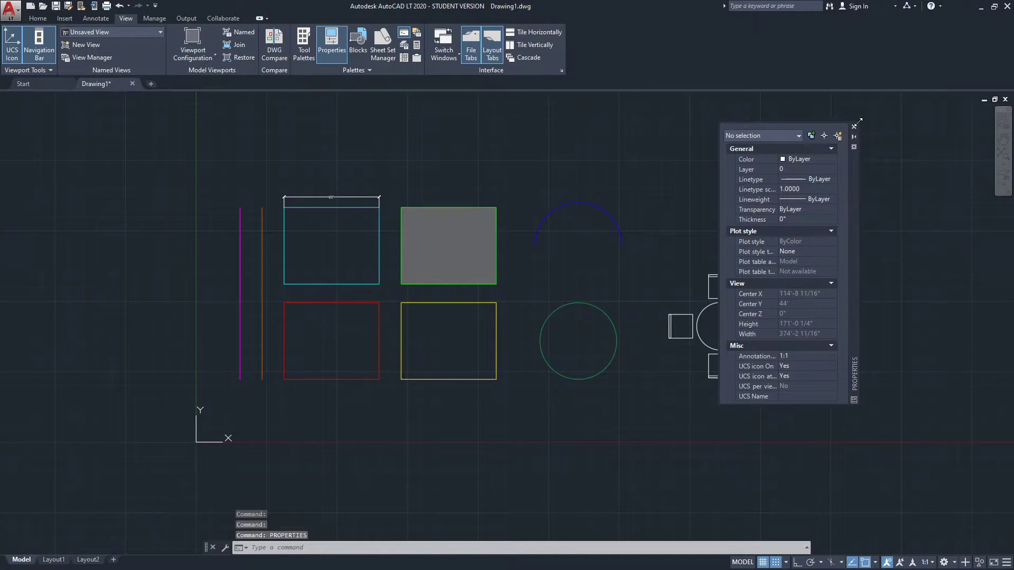
left_click(853, 128)
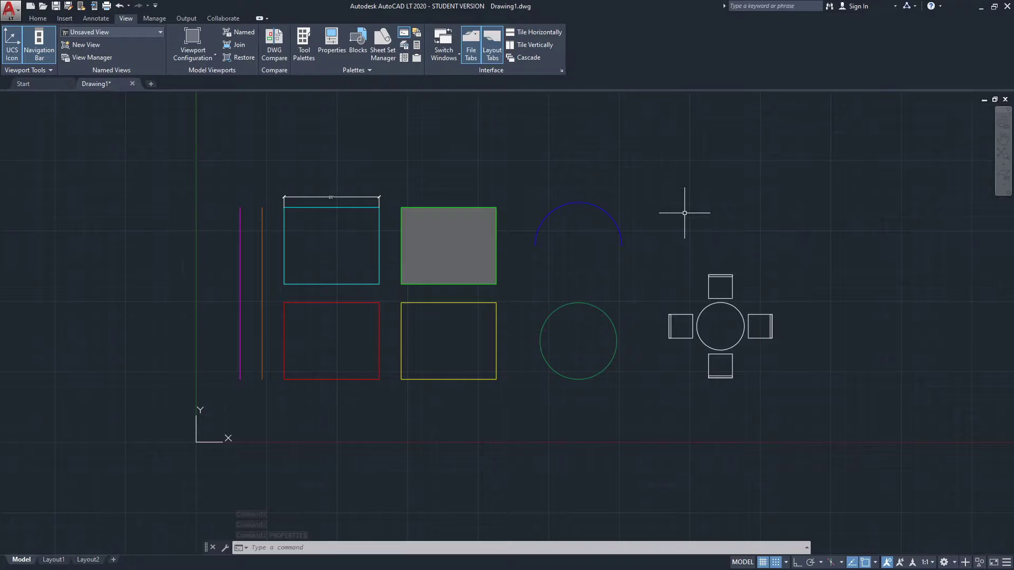
key("ctrl+1")
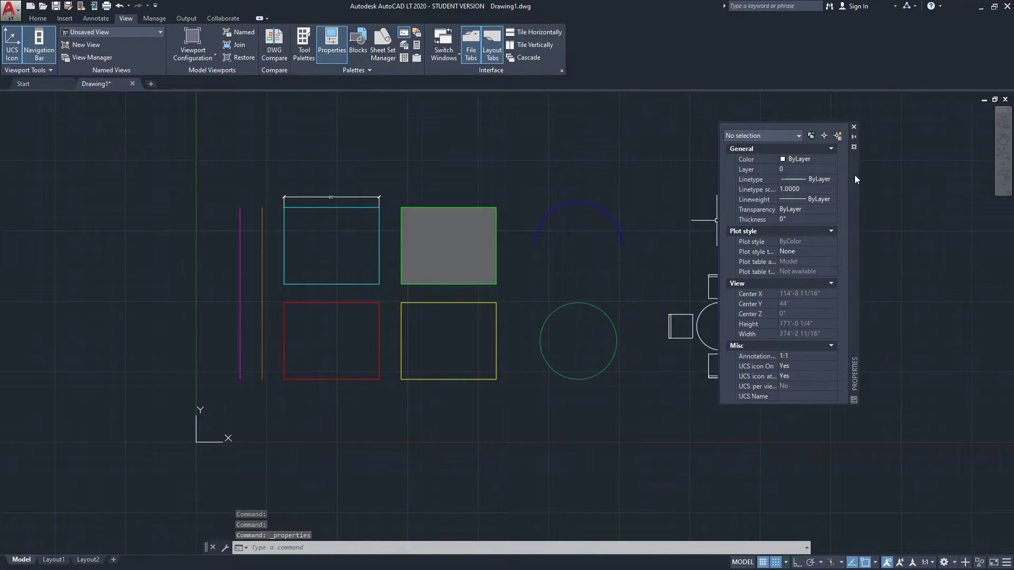
Step: Dock the floating Properties palette at the right edge and pan the drawing slightly right
mouse_move(853, 173)
left_mouse_down()
mouse_move(850, 202)
mouse_move(993, 220)
left_mouse_up()
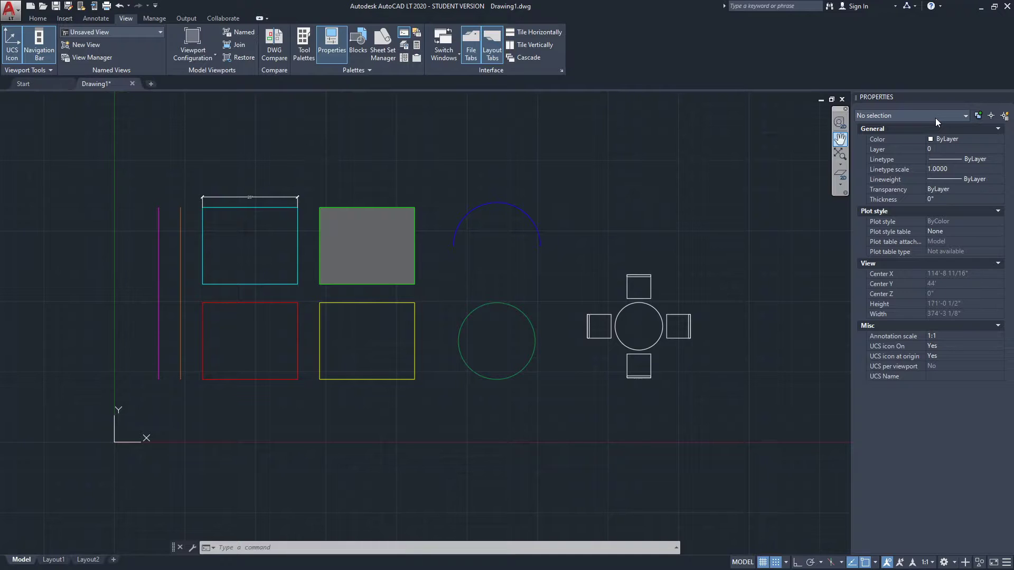
middle_click_drag(570, 294, 604, 303)
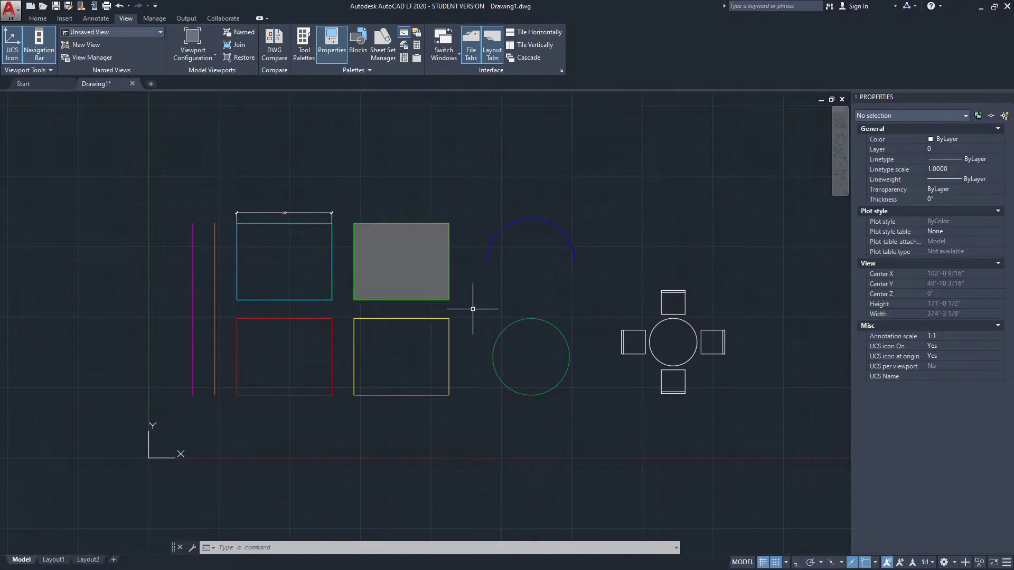
middle_click_drag(473, 301, 480, 293)
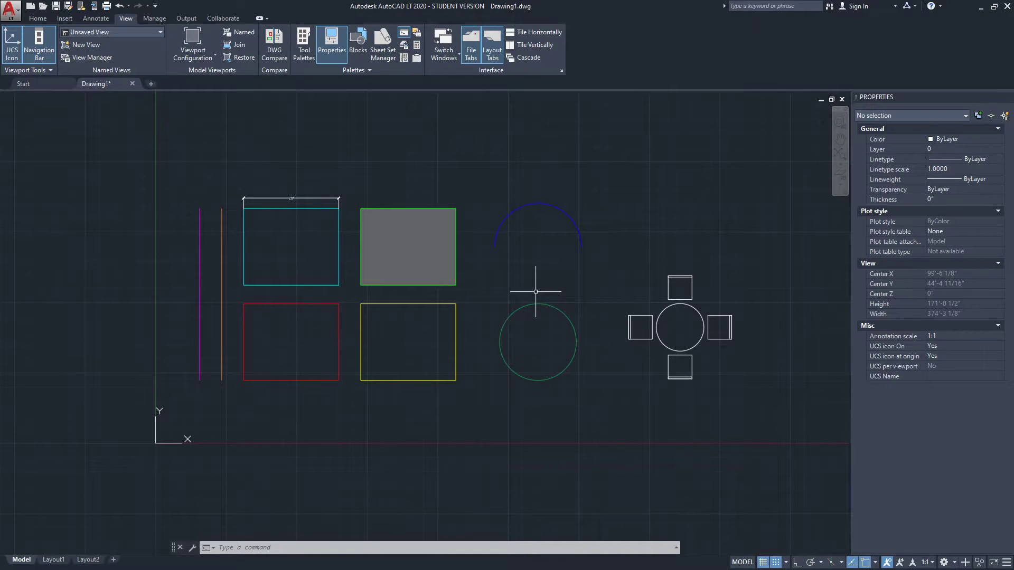
key("F9")
key("F9")
left_click(562, 204)
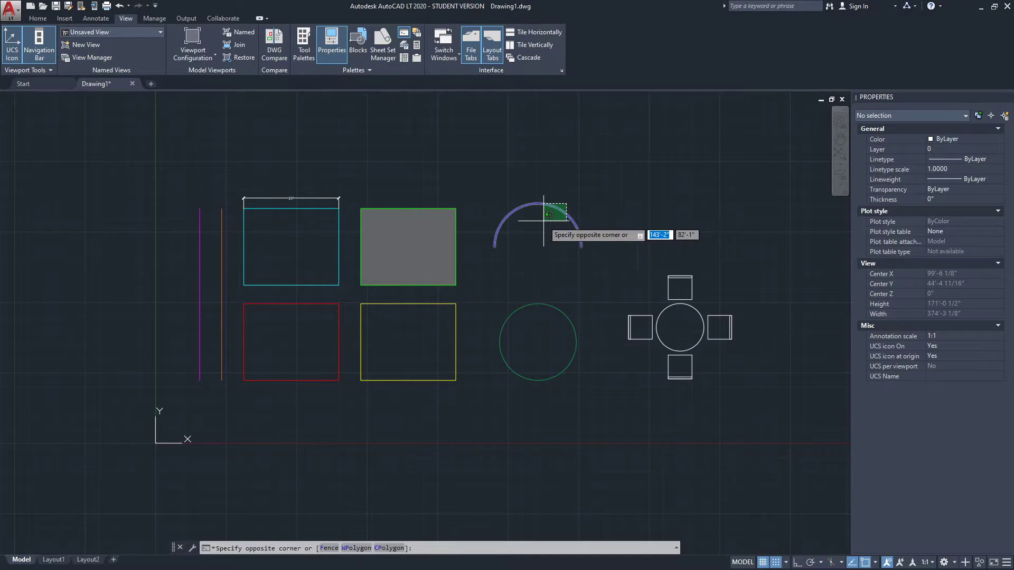
left_click(491, 243)
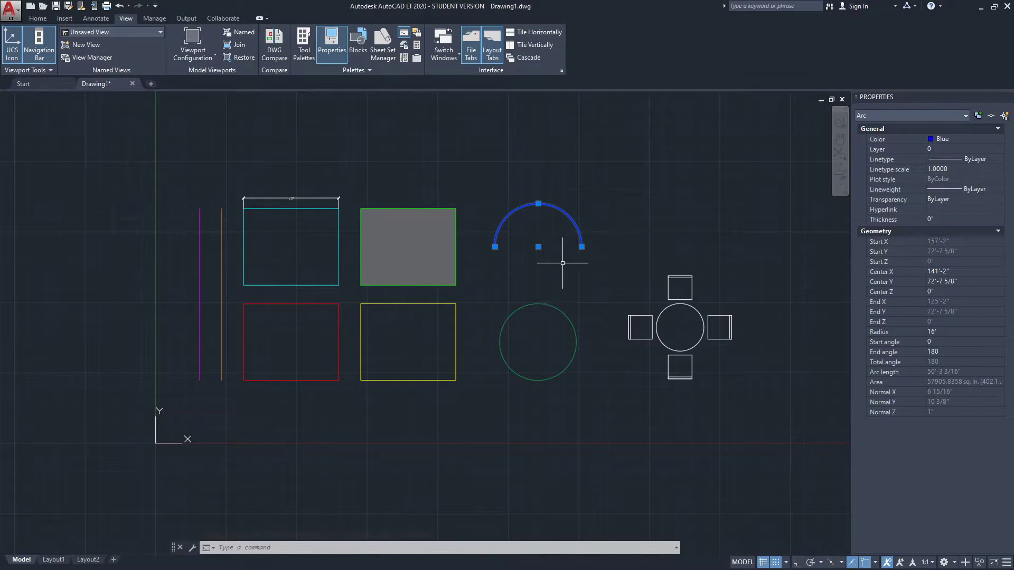
key("Escape")
left_click(584, 283)
left_click(536, 335)
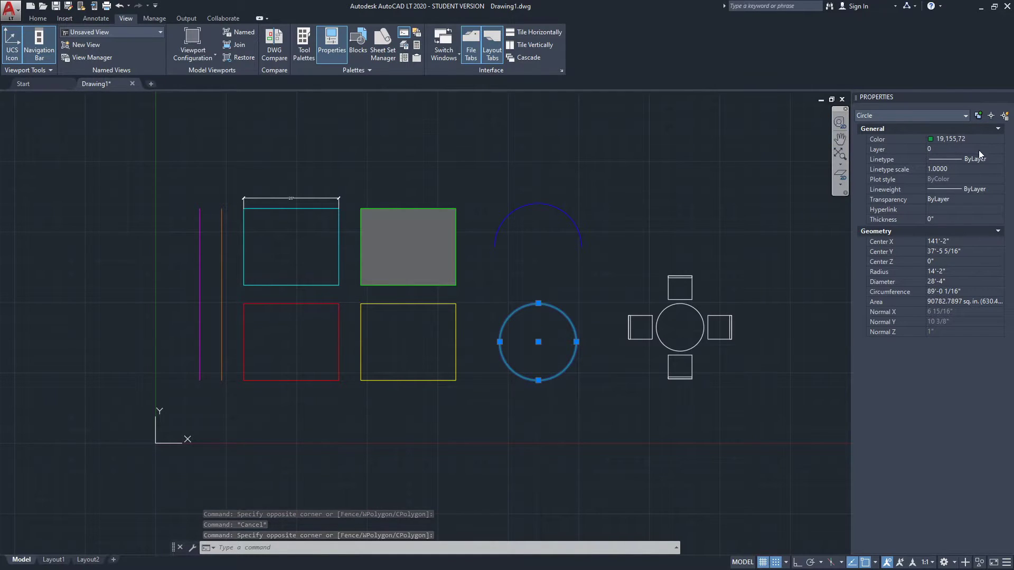
key("Escape")
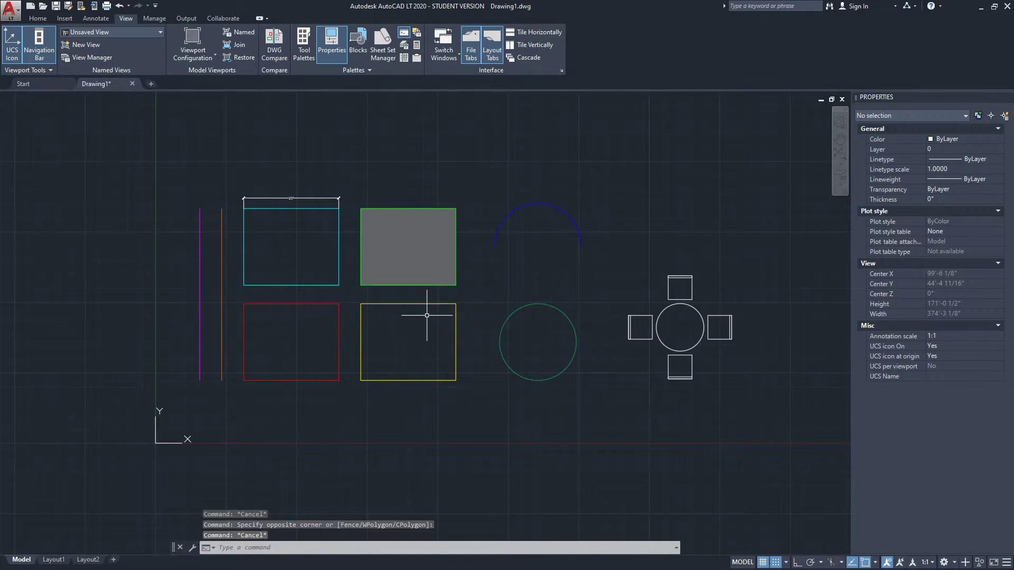
scroll(418, 305, "up", 1)
scroll(541, 319, "down", 1)
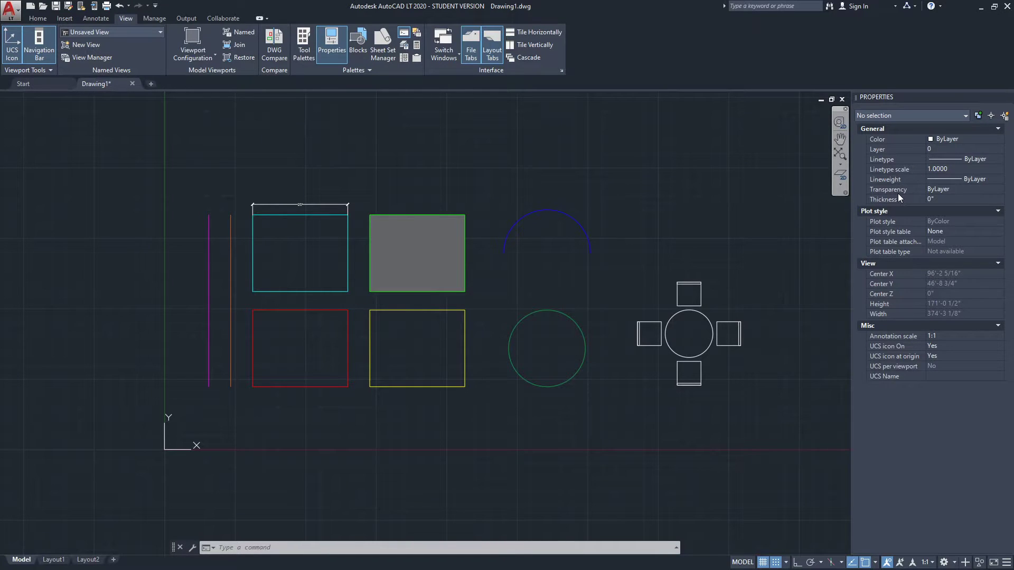
Step: Draw a two-segment line above the table
left_click(39, 22)
left_click(11, 43)
left_click(640, 210)
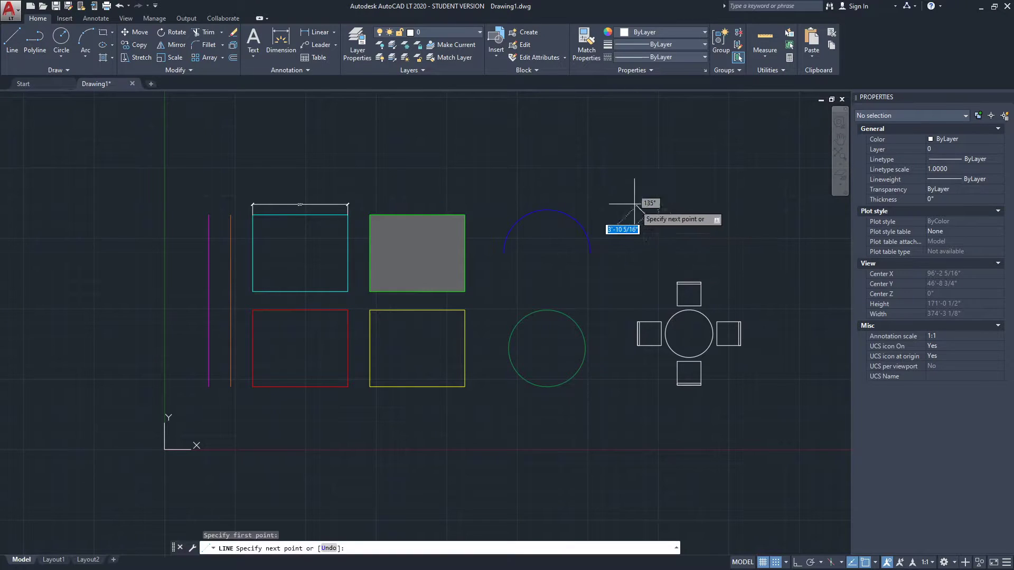
left_click(592, 150)
left_click(684, 128)
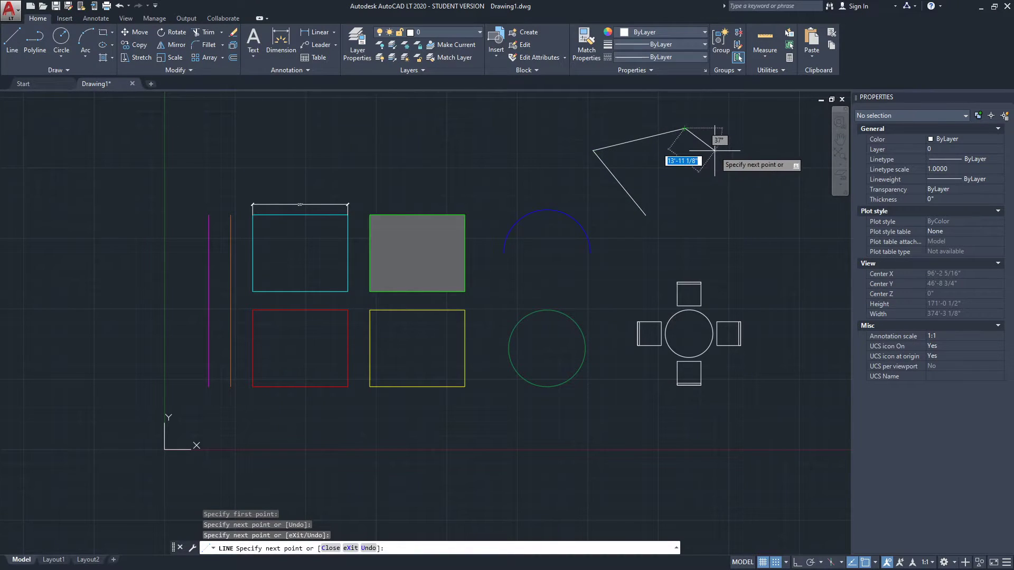
key("Return")
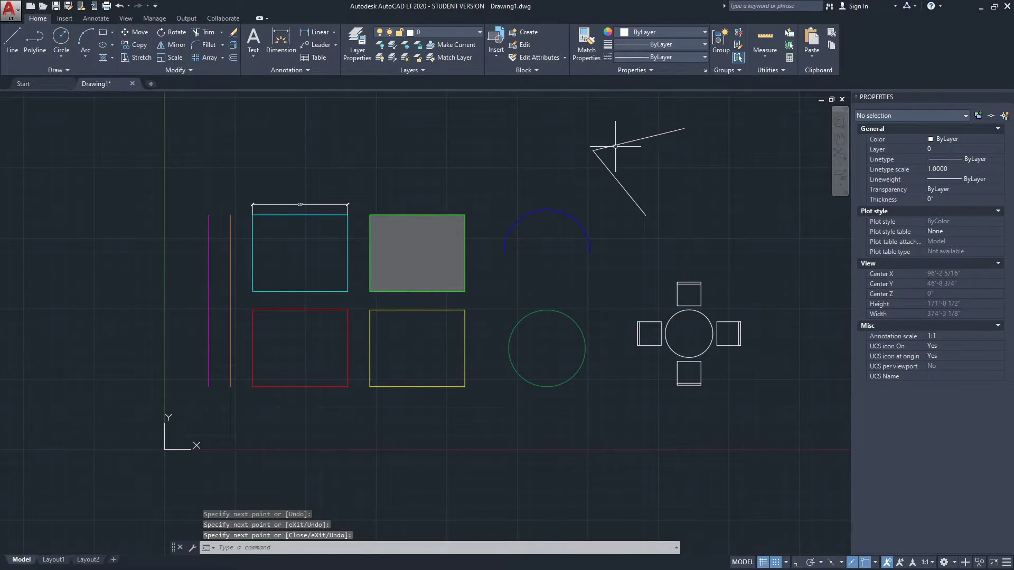
Step: Make Red the current colour and draw a two-segment red line rising to a peak
left_click(961, 139)
left_click(946, 170)
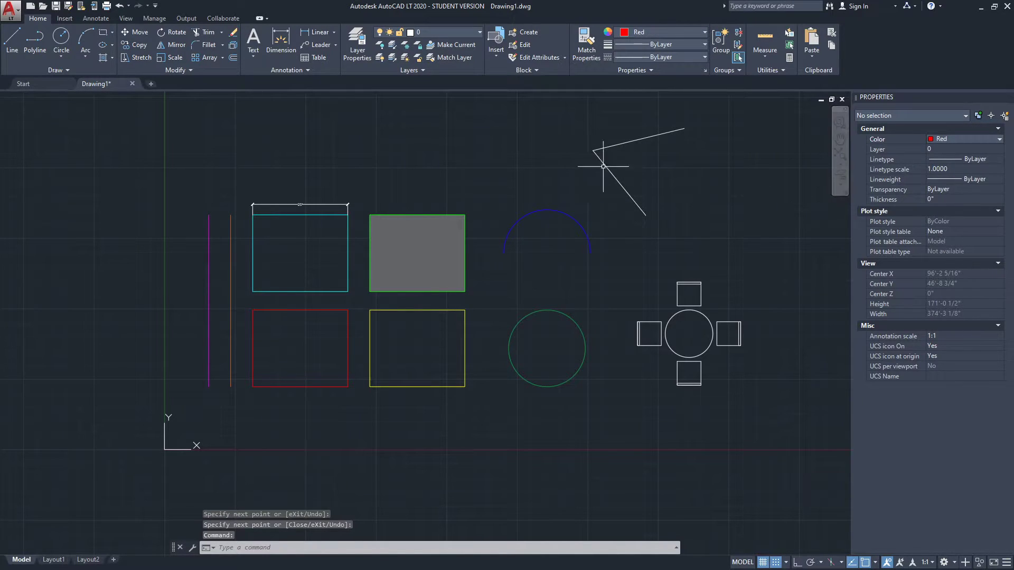
left_click(12, 40)
left_click(564, 162)
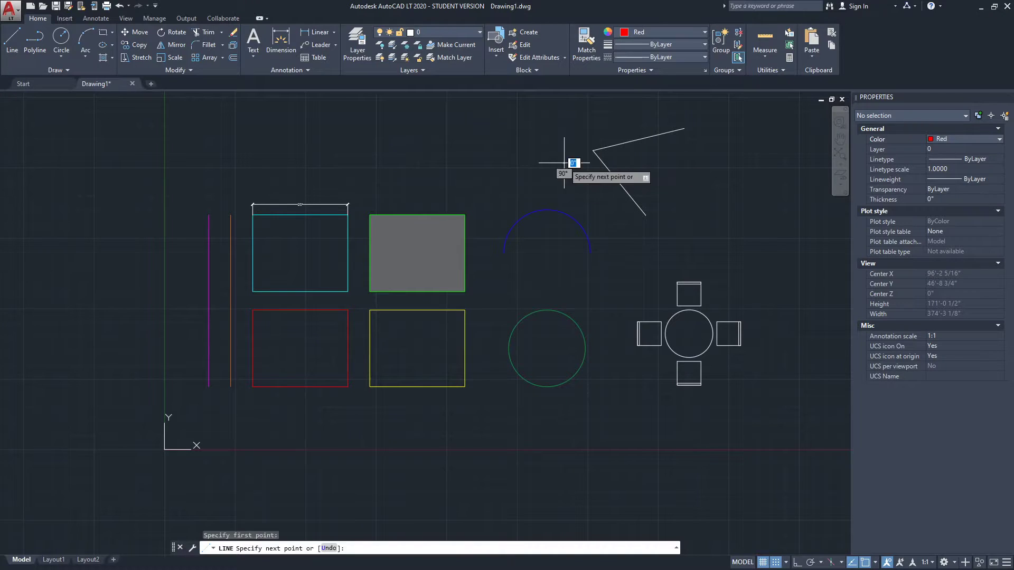
left_click(509, 117)
left_click(448, 157)
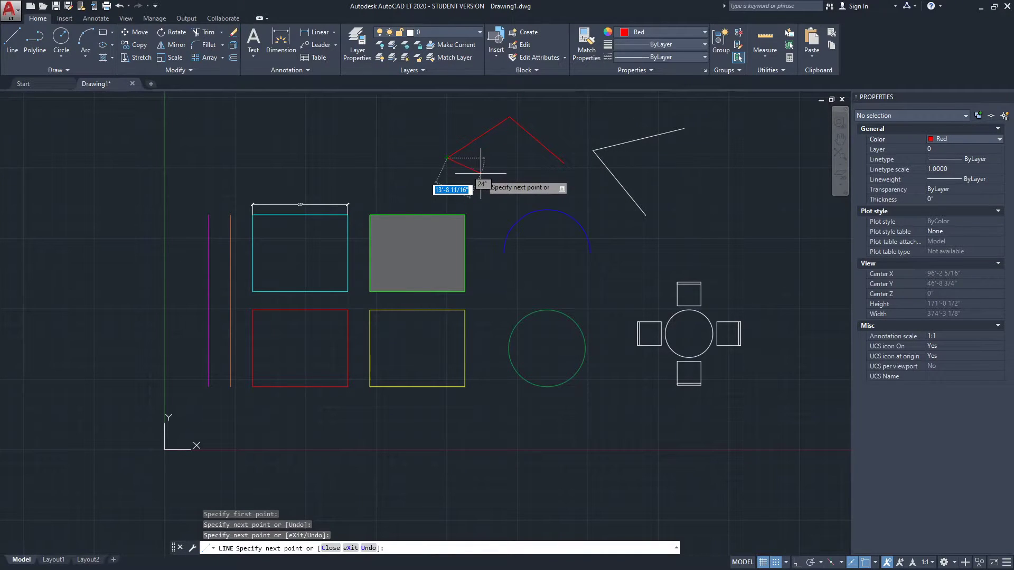
key("Return")
Step: Switch the current colour for new objects from Red back to ByLayer
middle_click_drag(480, 170, 485, 205)
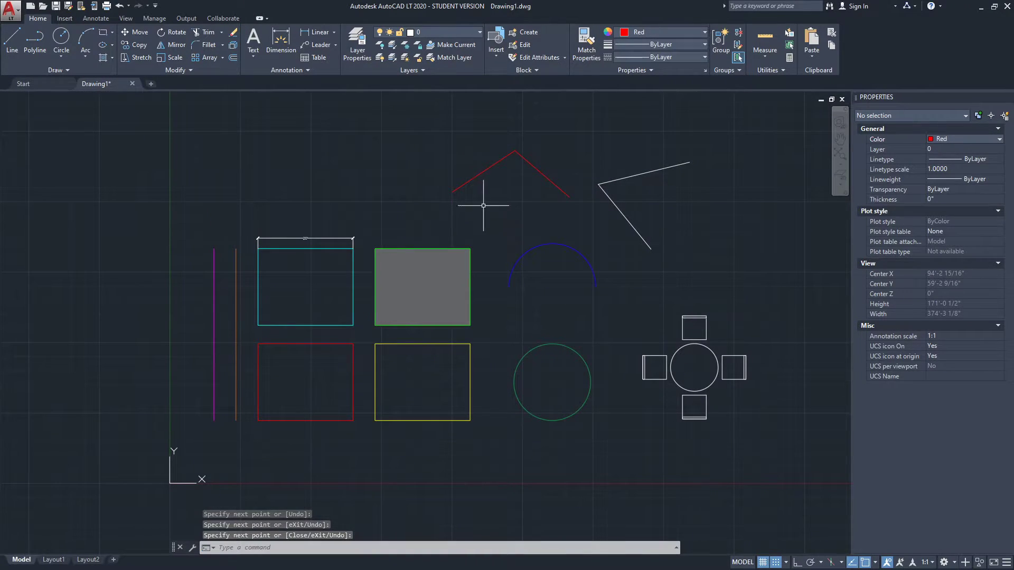
left_click(951, 139)
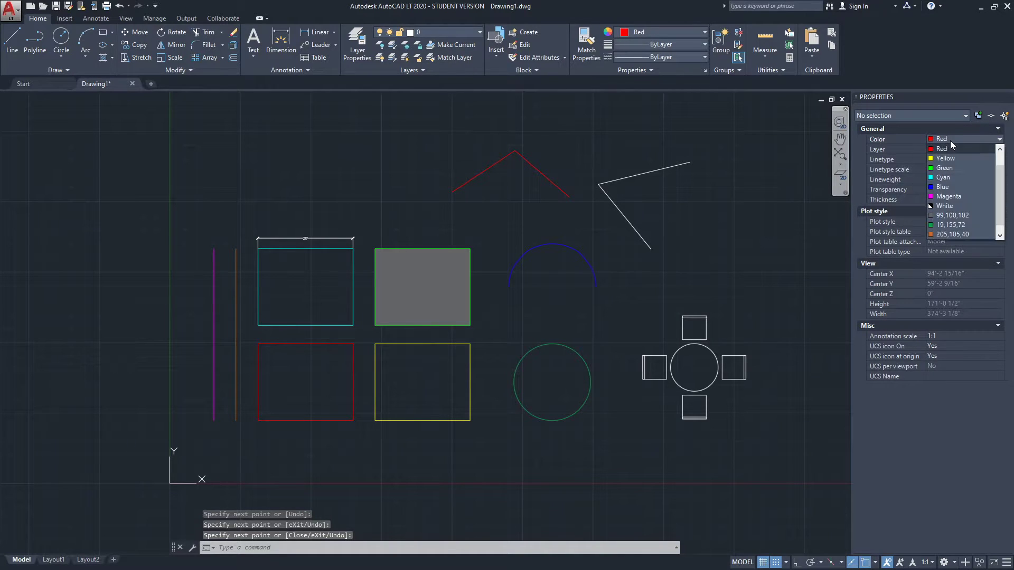
left_click(950, 149)
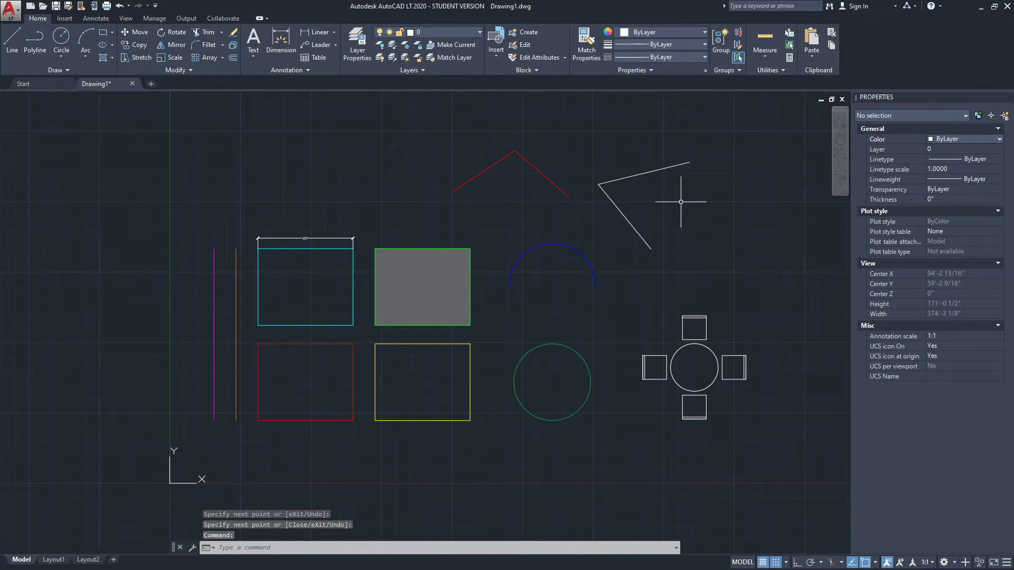
middle_click_drag(680, 204, 706, 190)
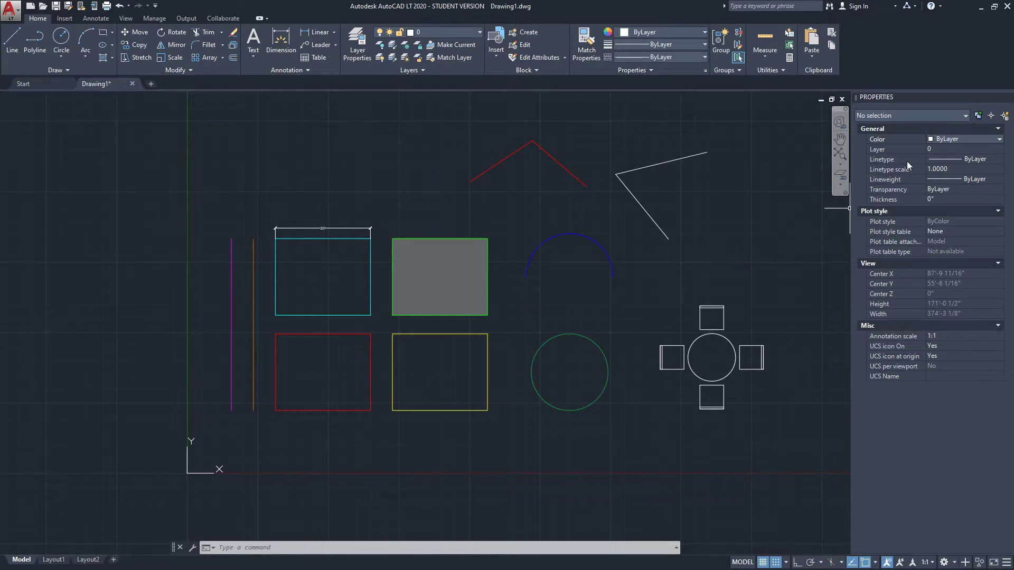
middle_click_drag(589, 204, 616, 195)
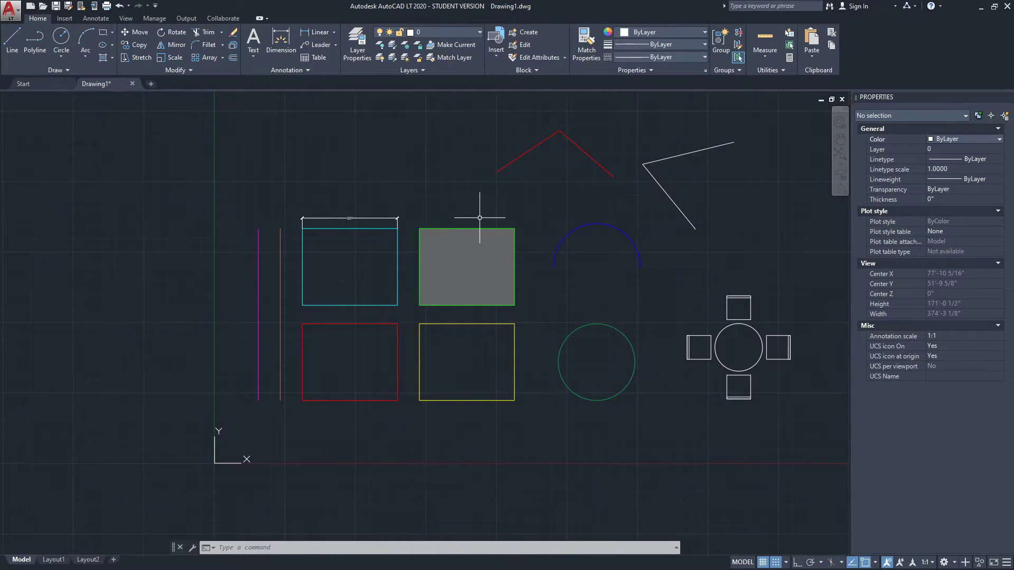
middle_click_drag(719, 199, 712, 191)
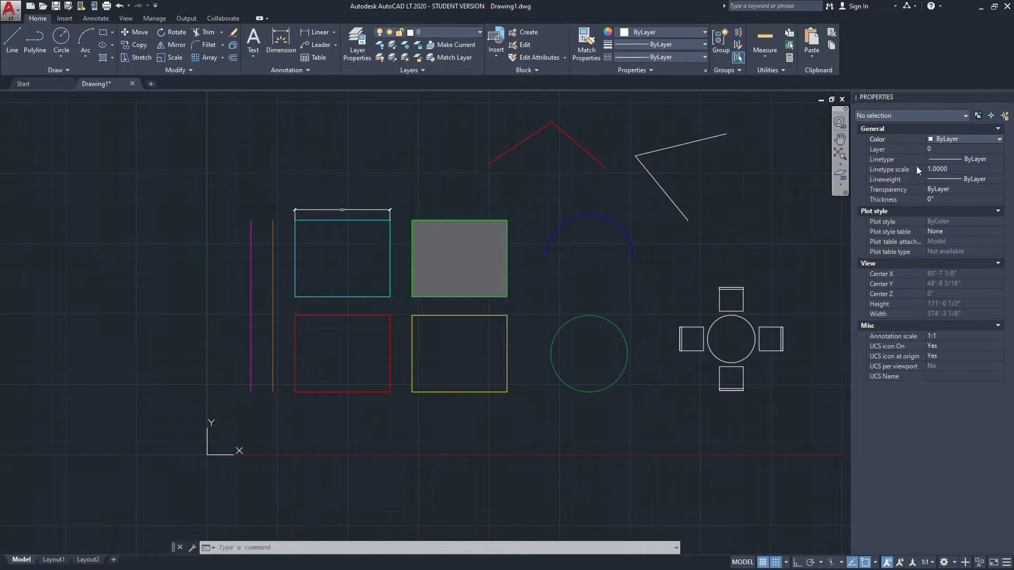
middle_click_drag(662, 223, 679, 248)
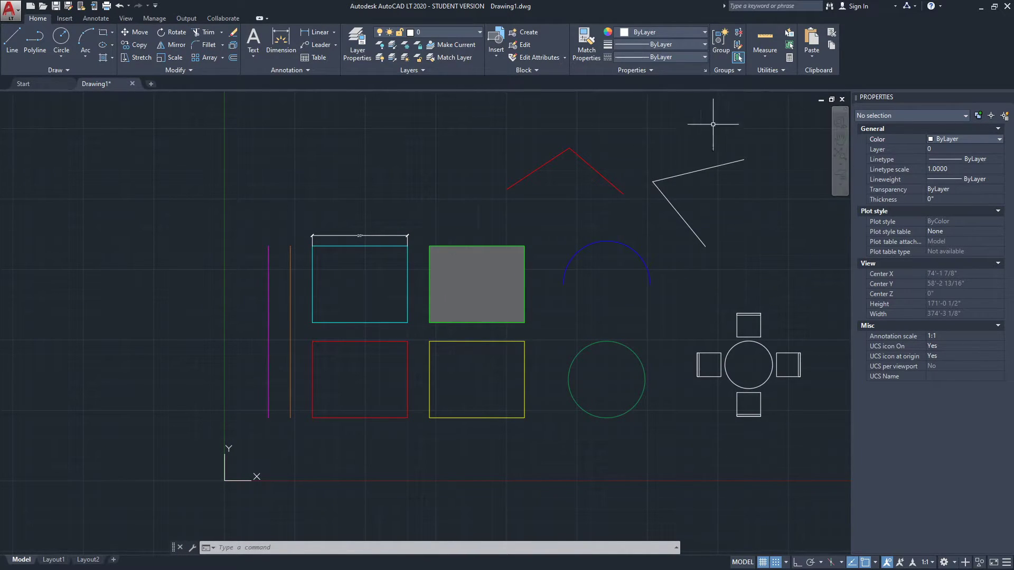
scroll(625, 268, "up", 2)
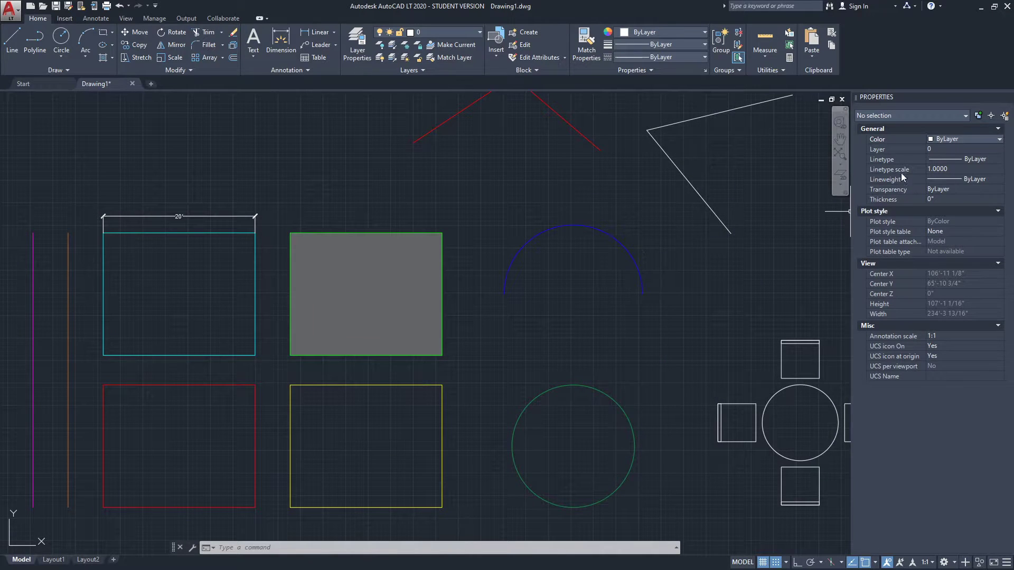
middle_click_drag(513, 261, 534, 254)
scroll(499, 259, "down", 2)
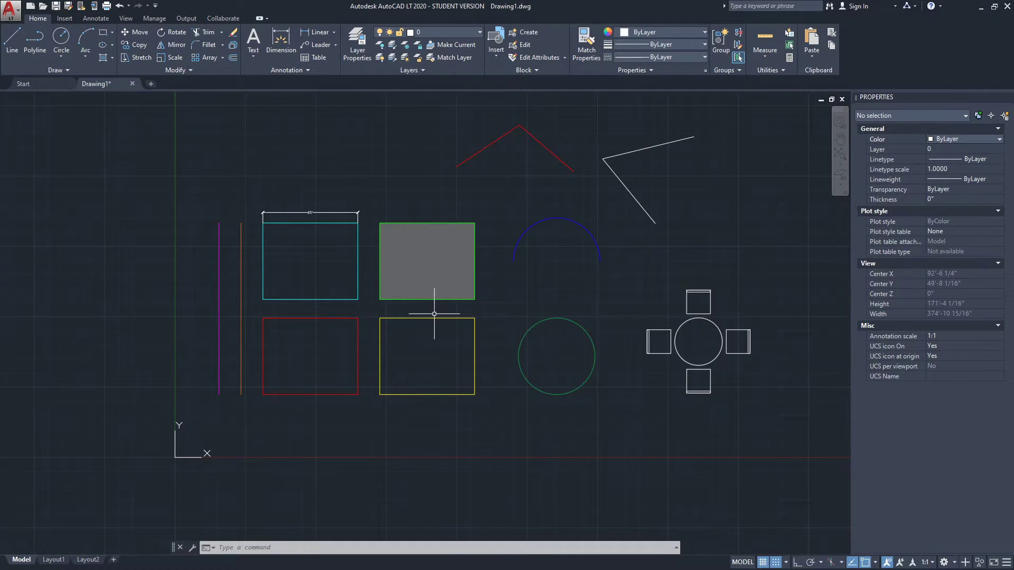
Step: Window-select the yellow rectangle to inspect it, then clear the selection
left_click(404, 317)
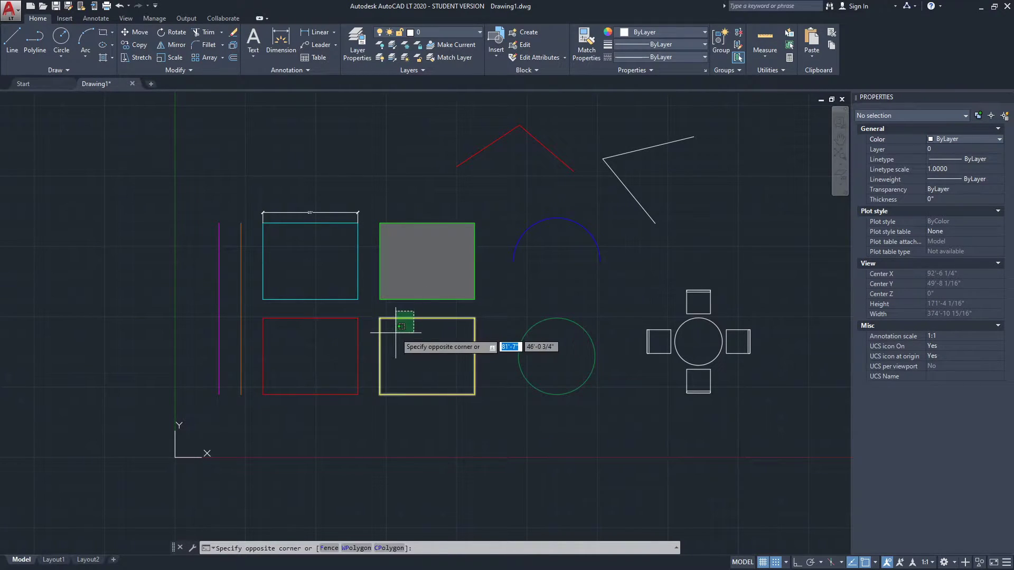
left_click(376, 334)
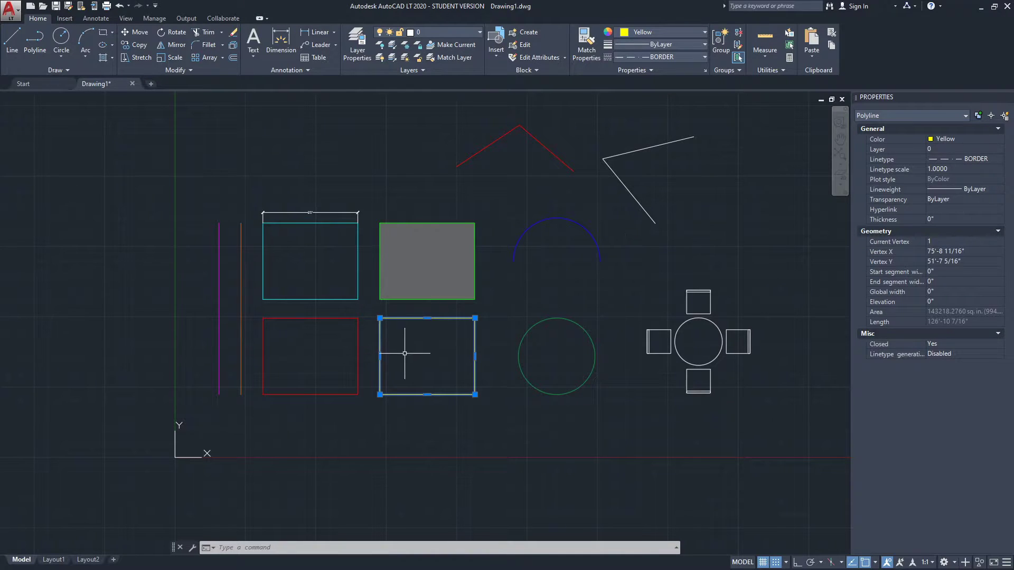
scroll(410, 349, "up", 2)
key("Escape")
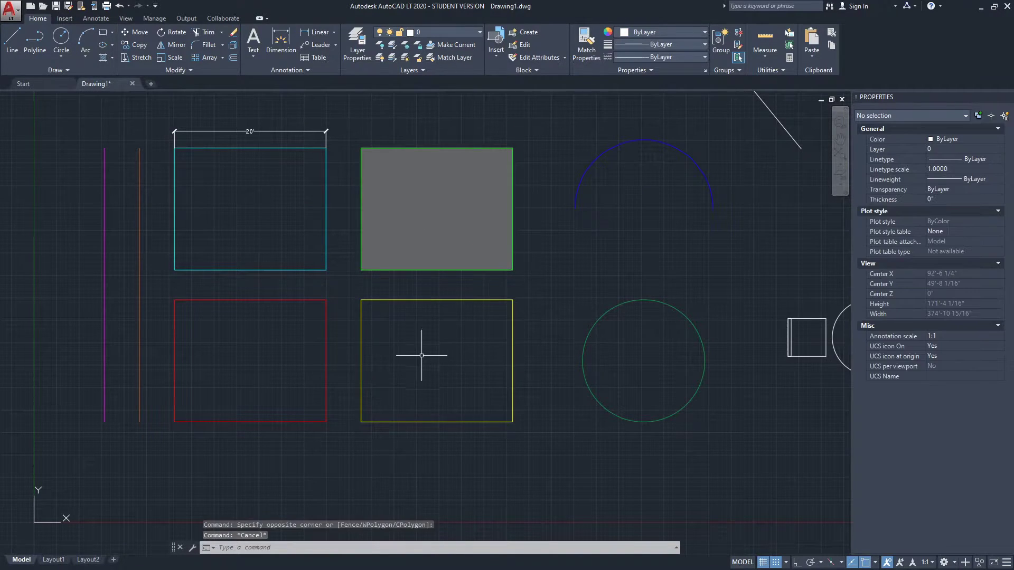
scroll(422, 351, "up", 2)
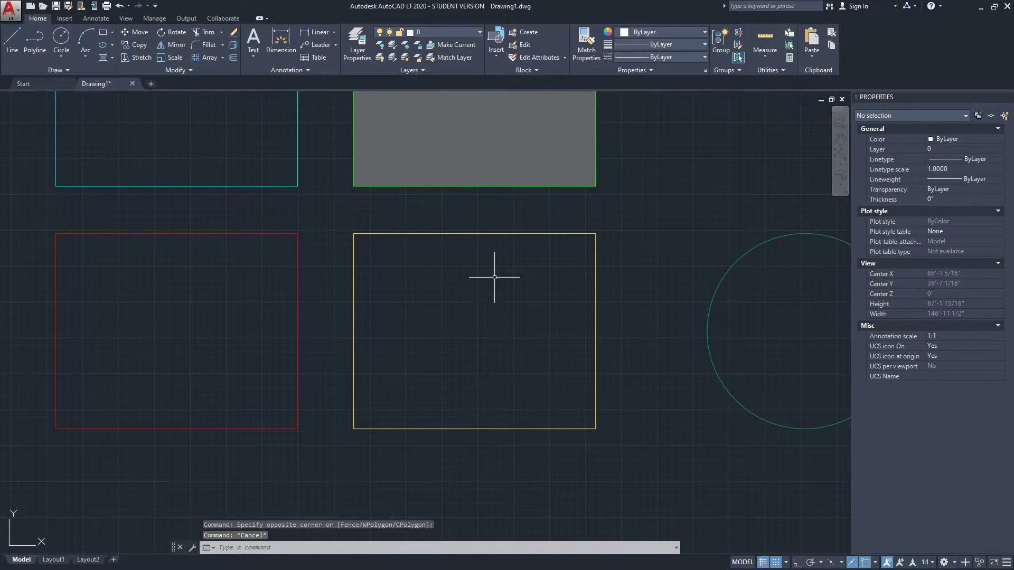
scroll(442, 253, "up", 2)
scroll(446, 255, "down", 4)
middle_click_drag(446, 255, 395, 301)
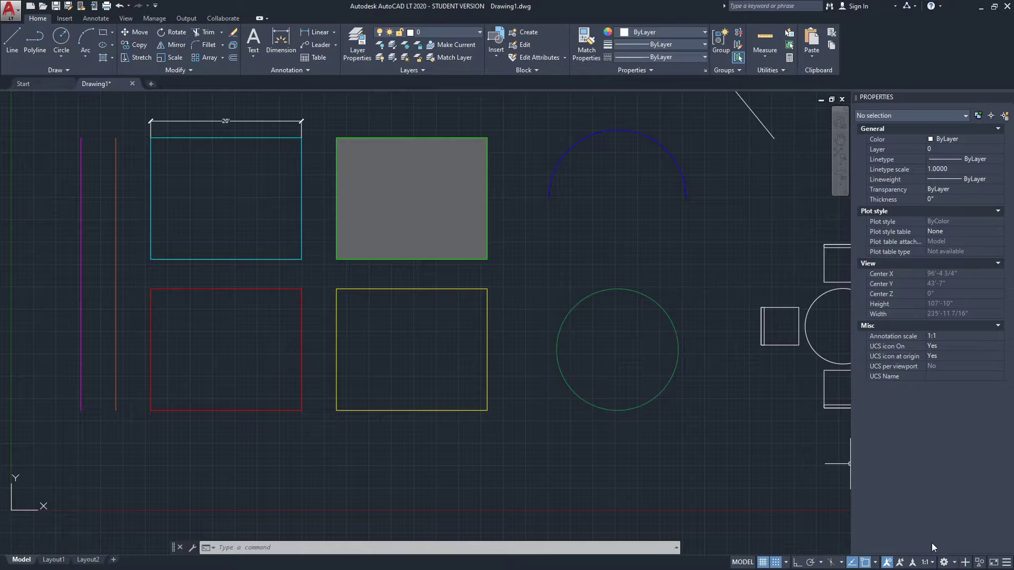
Step: Set the annotation scale to 1/4" = 1'-0" and regenerate the drawing with RE
left_click(928, 564)
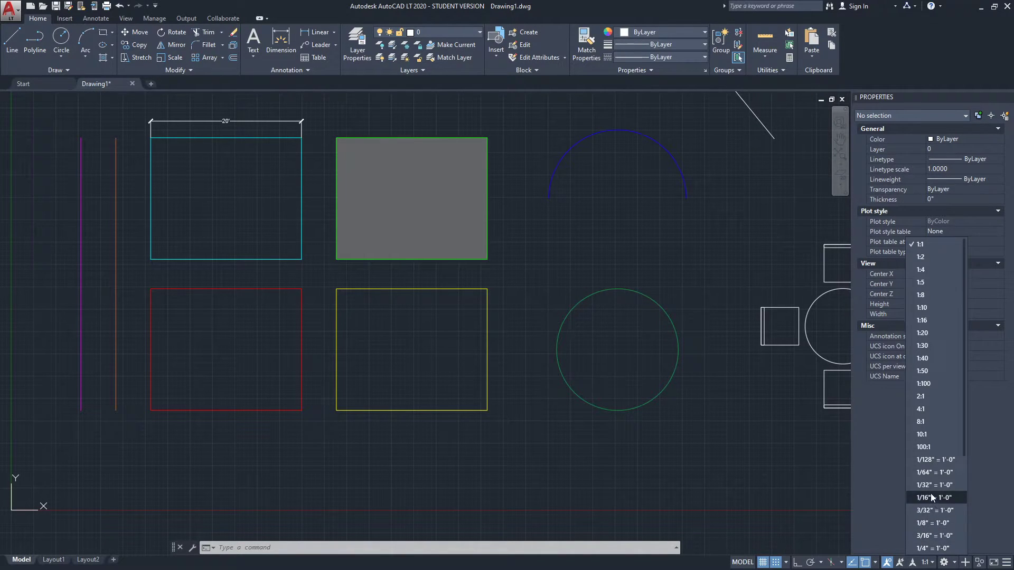
left_click(929, 546)
type("RE")
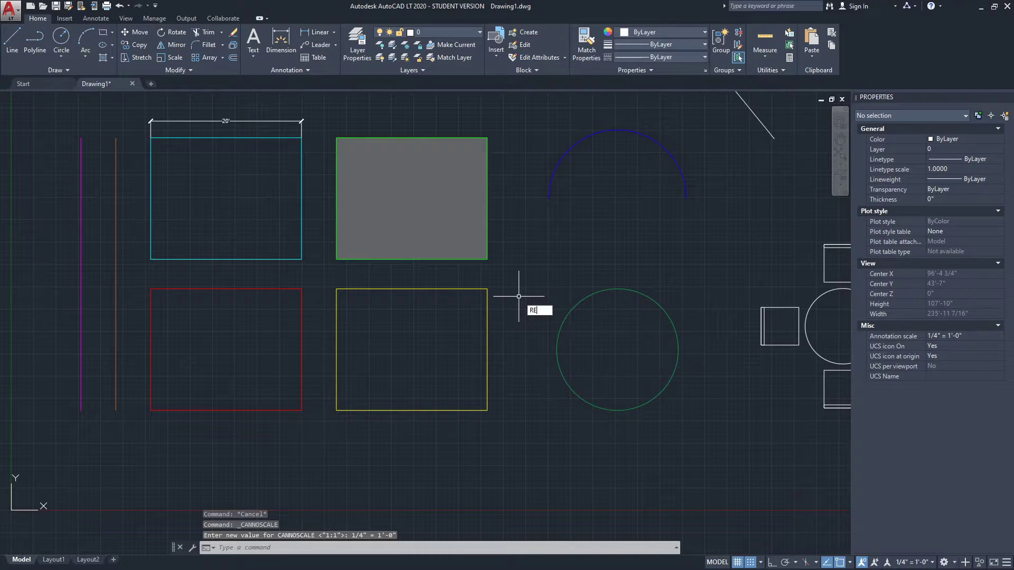
key("Return")
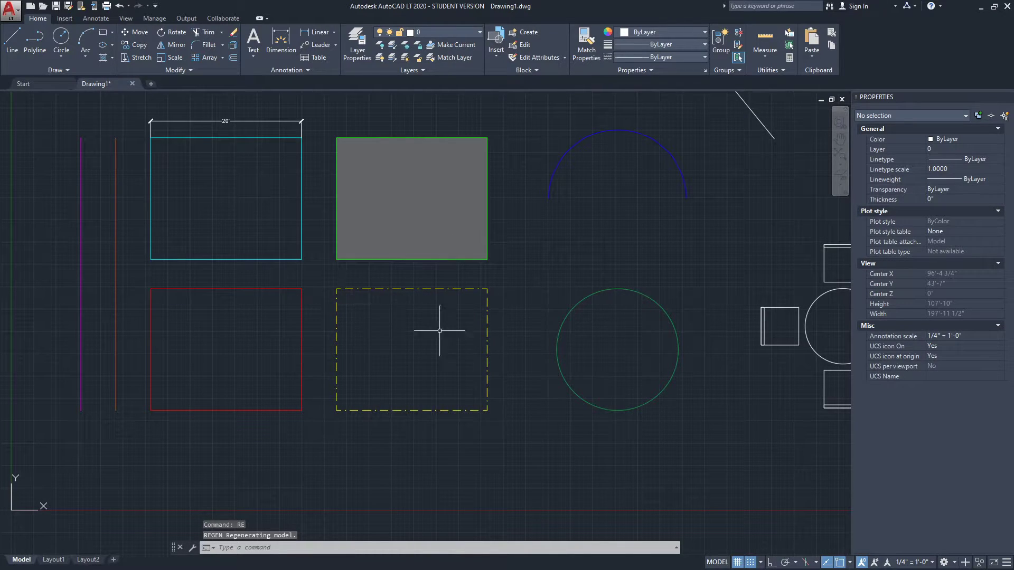
Step: Pan around to check the linetypes, then start a selection window around the green circle
scroll(353, 360, "down", 2)
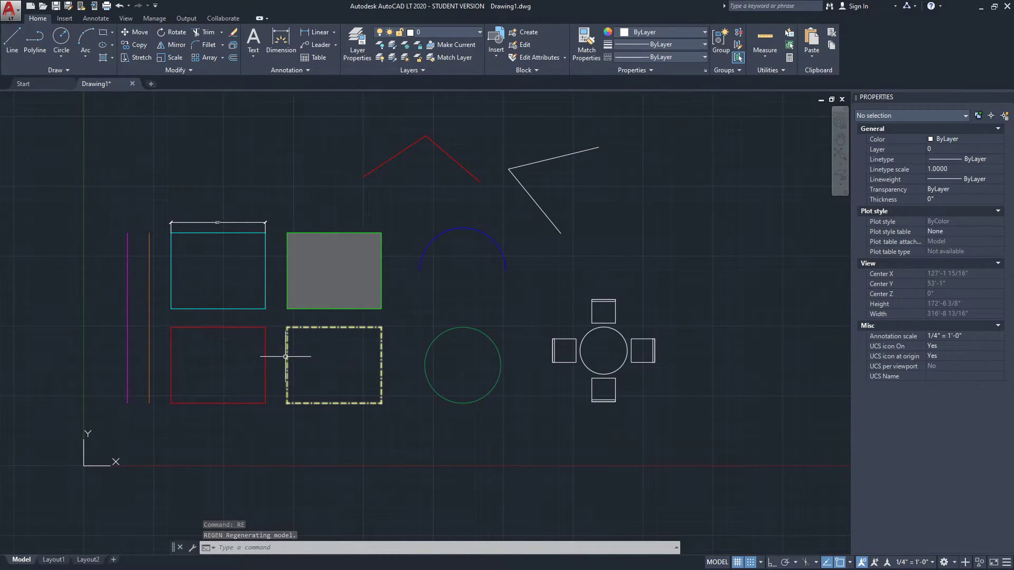
scroll(133, 340, "up", 2)
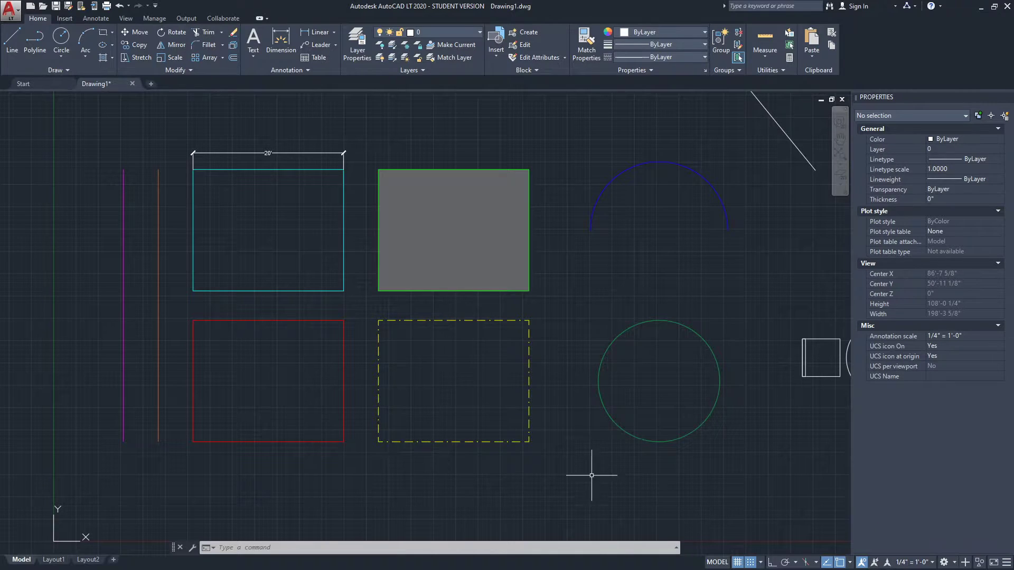
middle_click_drag(488, 305, 414, 344)
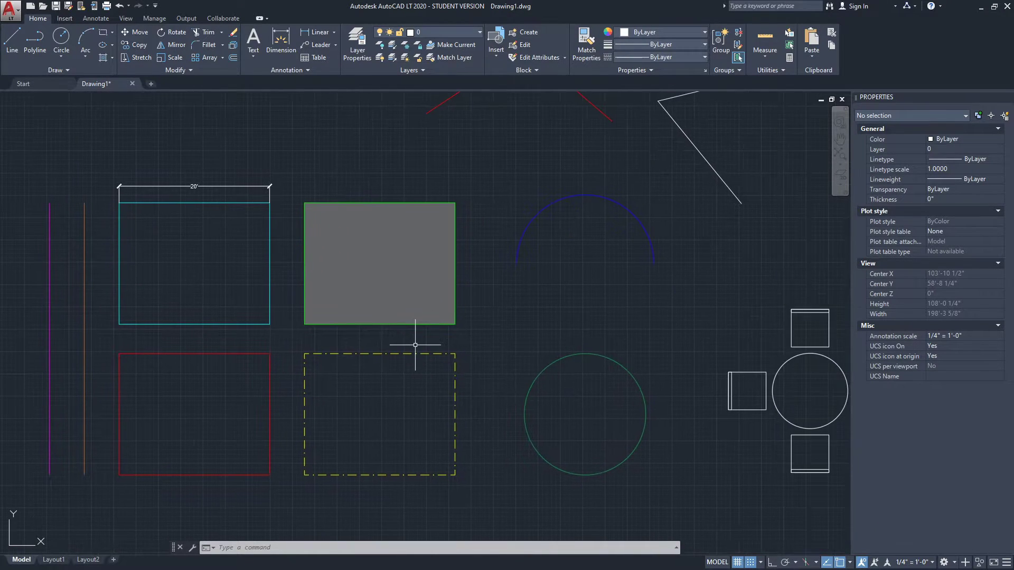
middle_click_drag(487, 318, 425, 352)
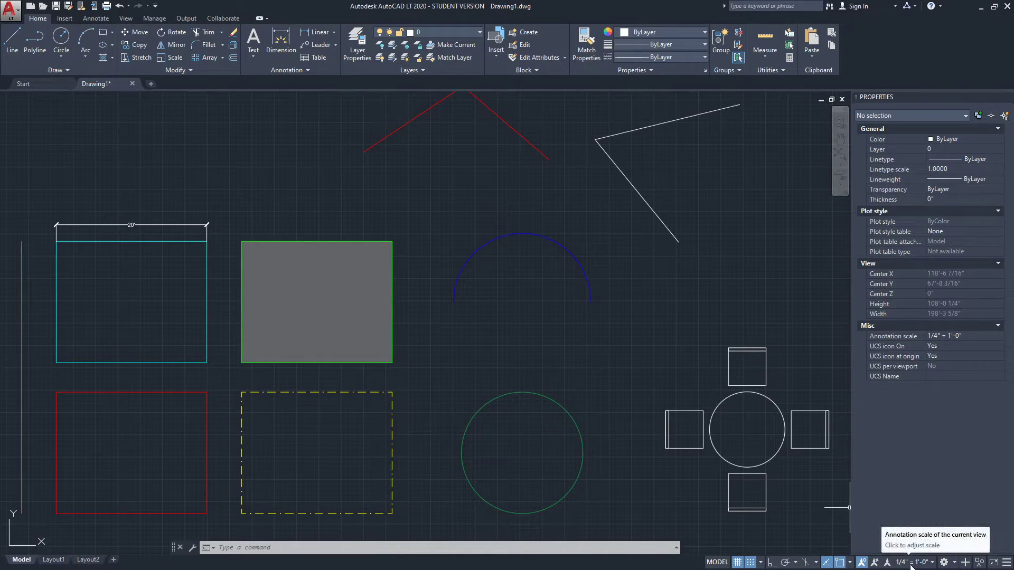
middle_click_drag(530, 440, 564, 408)
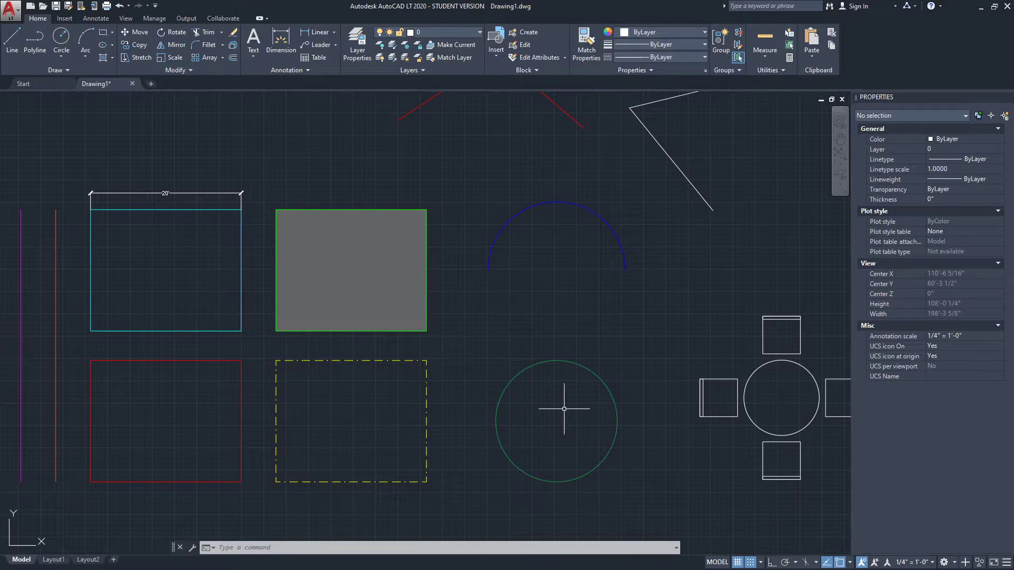
scroll(516, 290, "down", 1)
scroll(502, 290, "up", 1)
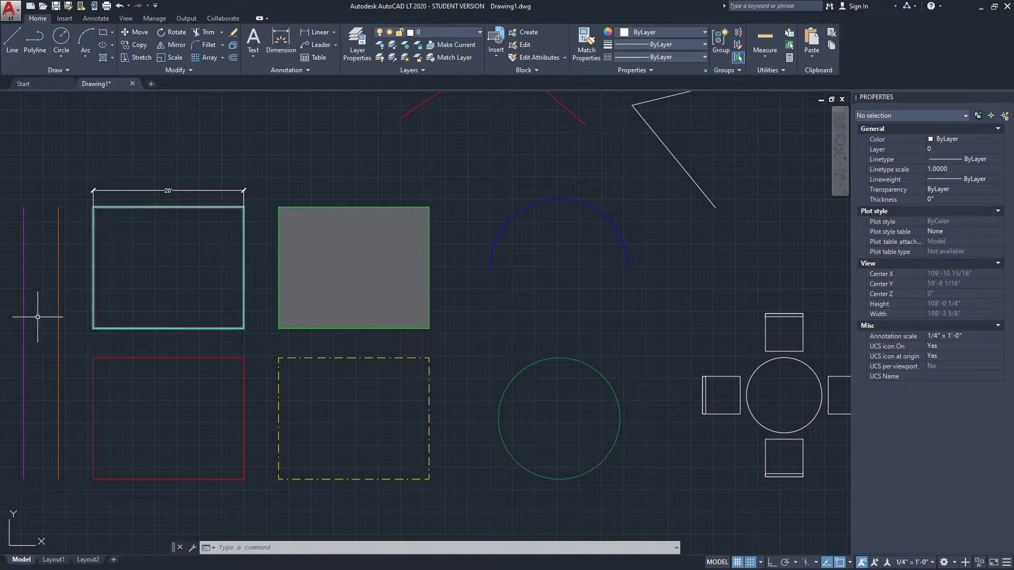
scroll(201, 296, "down", 2)
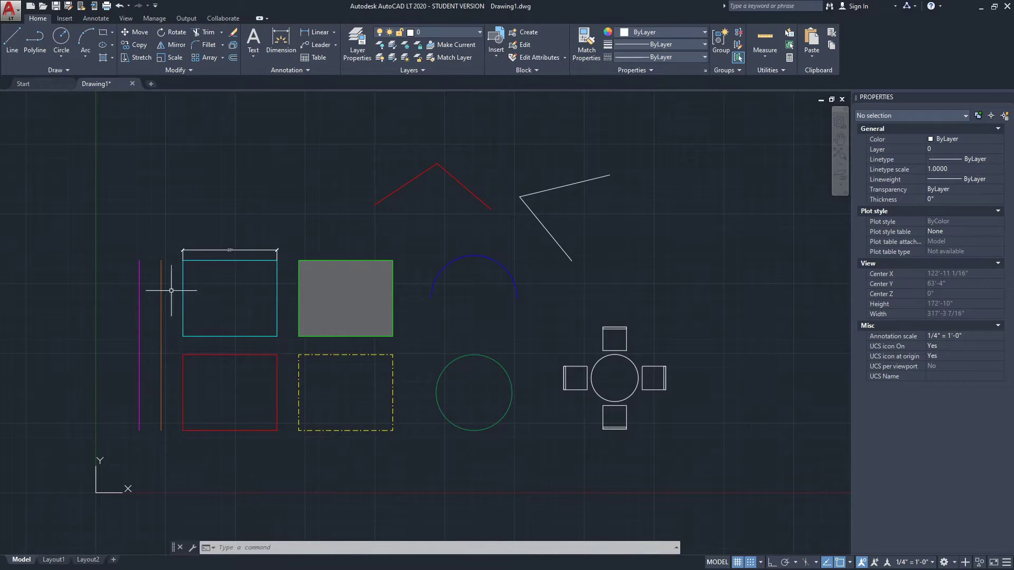
scroll(432, 214, "up", 2)
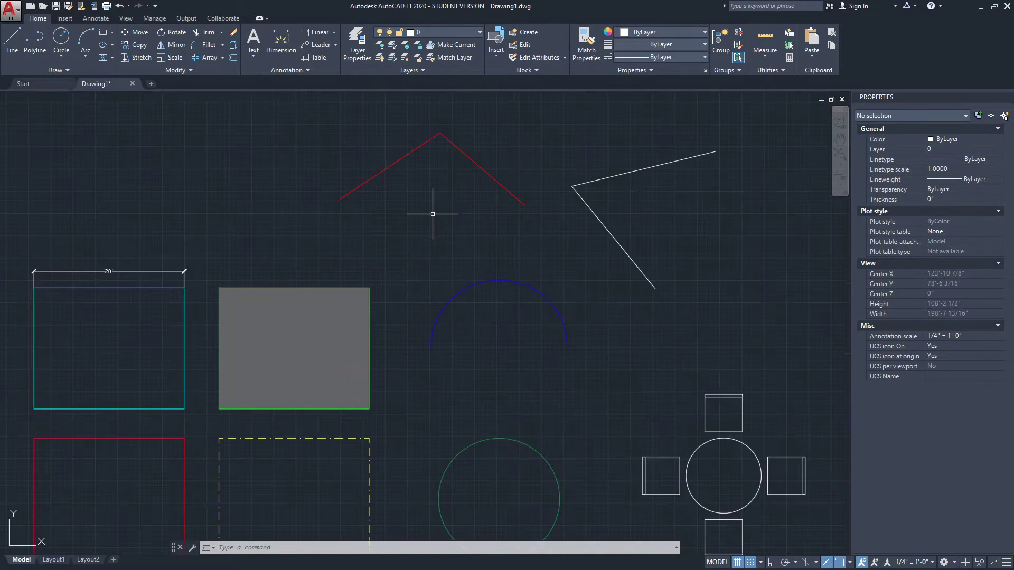
middle_click_drag(468, 270, 520, 192)
left_click(622, 348)
left_click(581, 379)
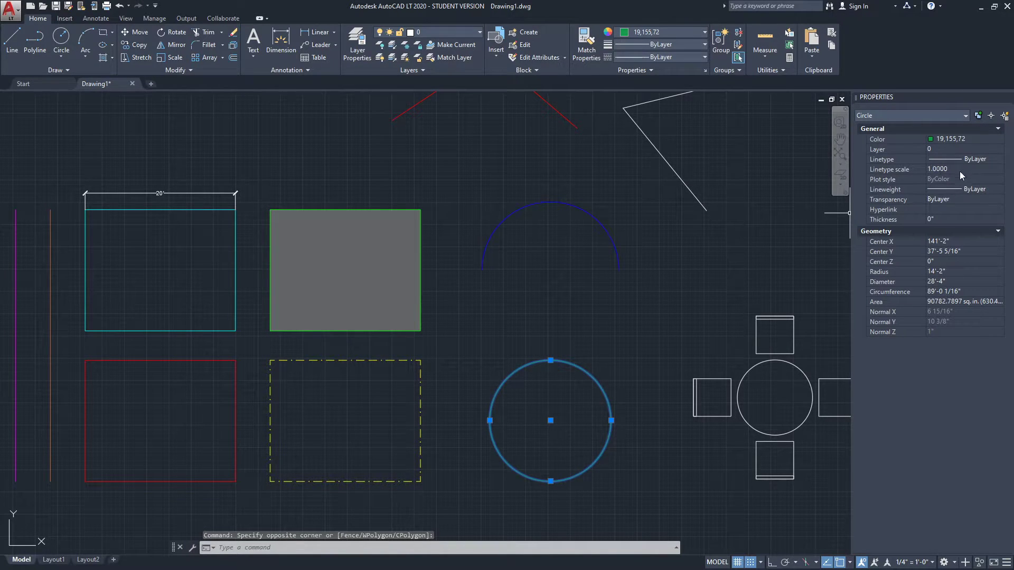
left_click(950, 191)
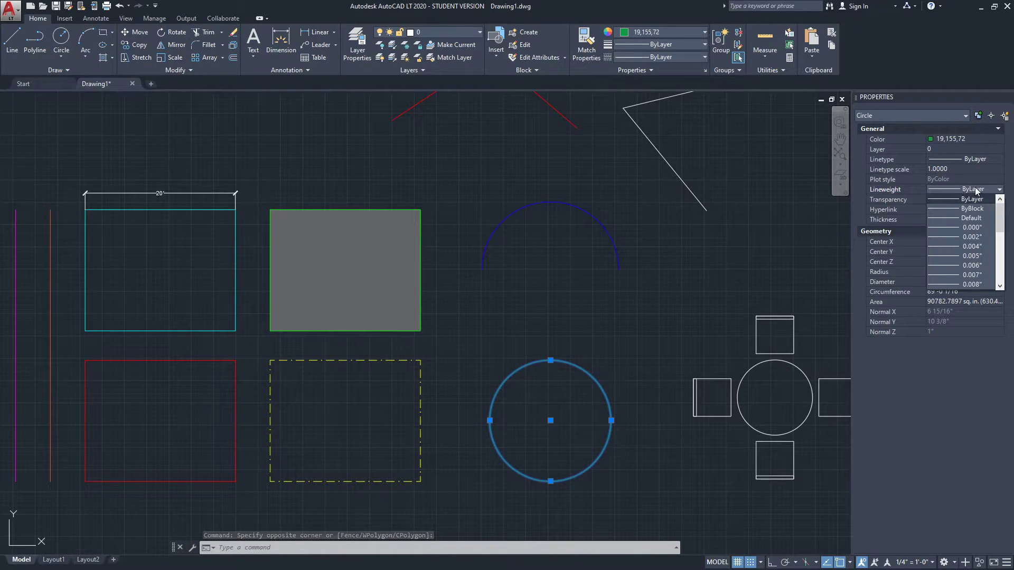
scroll(949, 229, "down", 2)
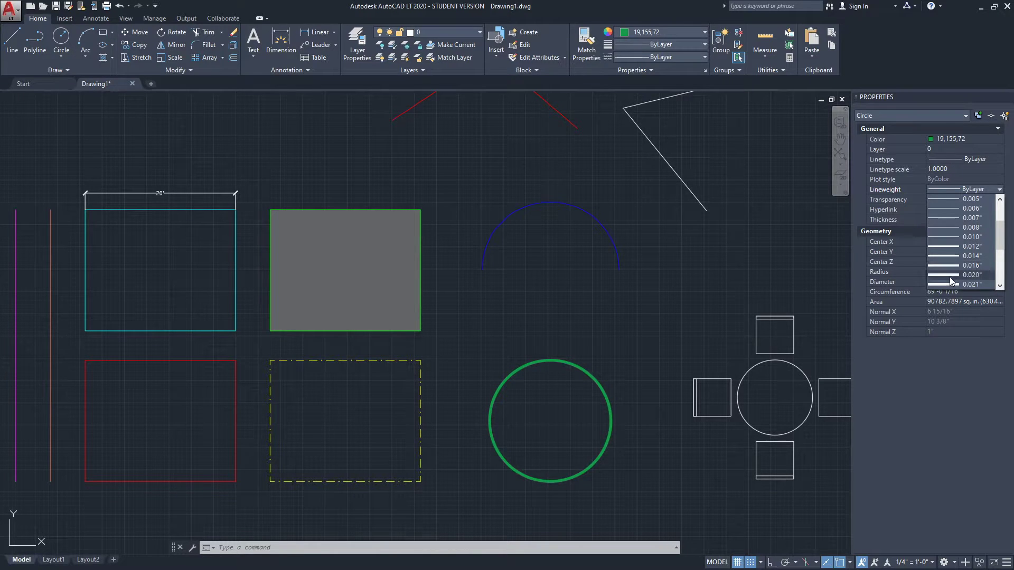
scroll(958, 266, "down", 1)
left_click(958, 266)
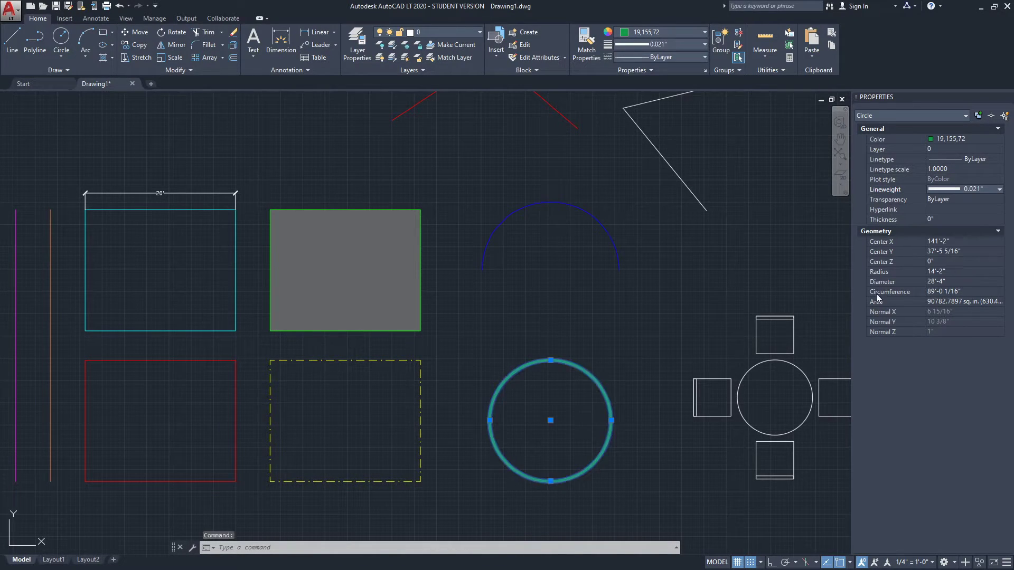
scroll(545, 398, "up", 2)
middle_click_drag(546, 398, 523, 234)
left_click(474, 293)
left_click(482, 222)
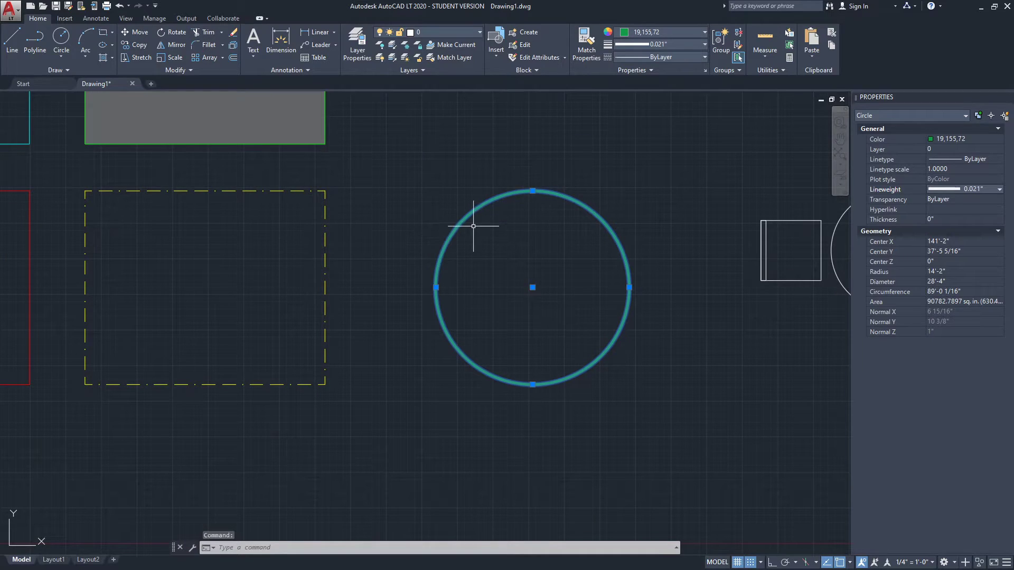
key("Escape")
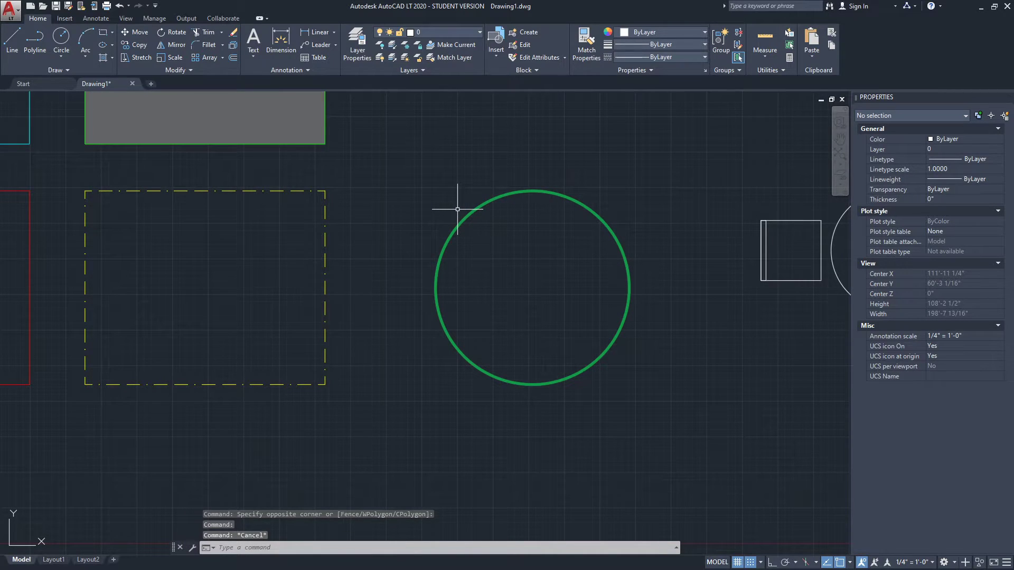
scroll(422, 222, "down", 4)
scroll(428, 274, "up", 4)
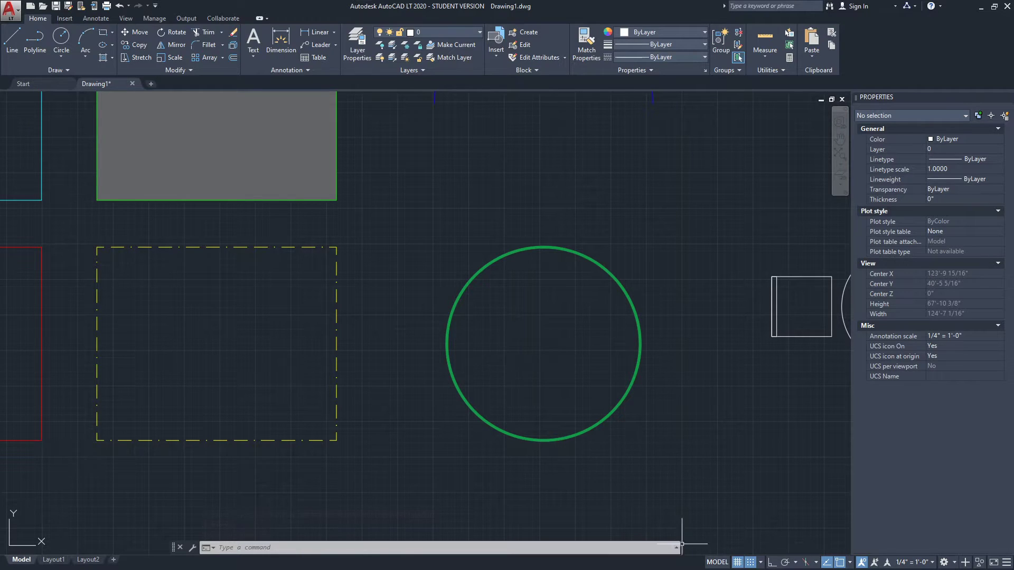
Step: Add the LineWeight toggle to the status bar and switch lineweight display off
left_click(1008, 564)
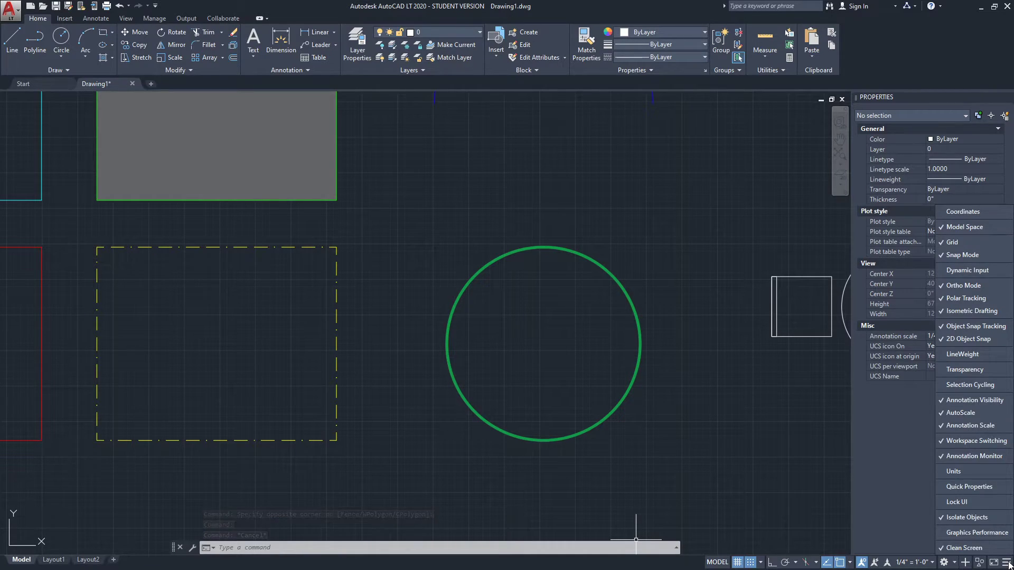
left_click(974, 356)
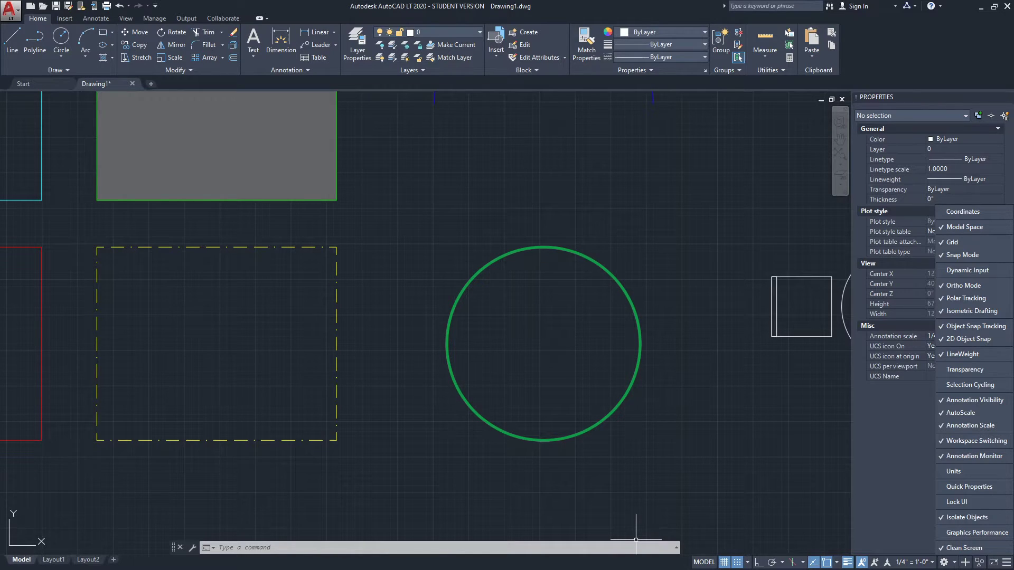
left_click(846, 563)
scroll(657, 414, "down", 4)
scroll(491, 389, "up", 2)
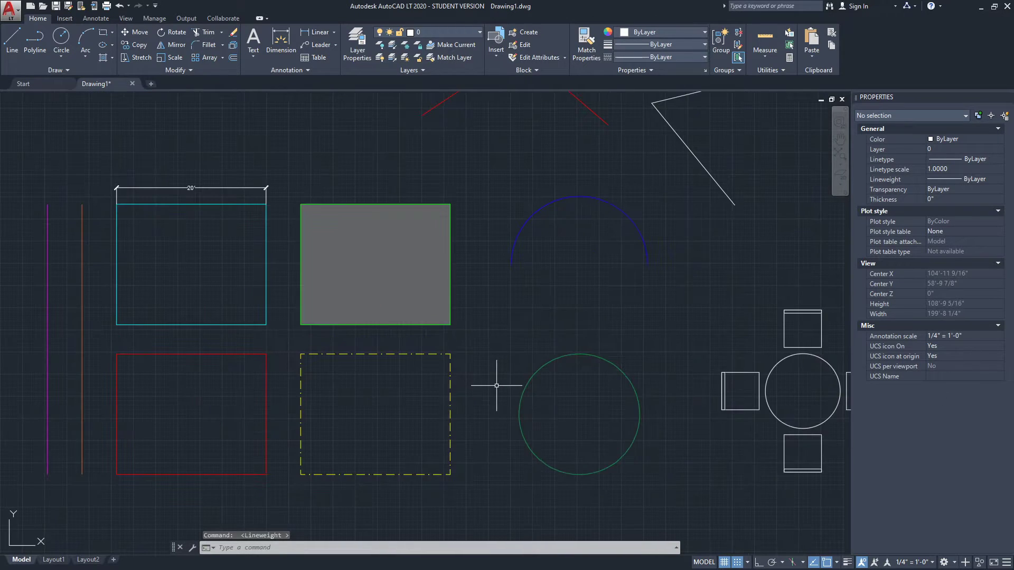
middle_click_drag(491, 389, 553, 248)
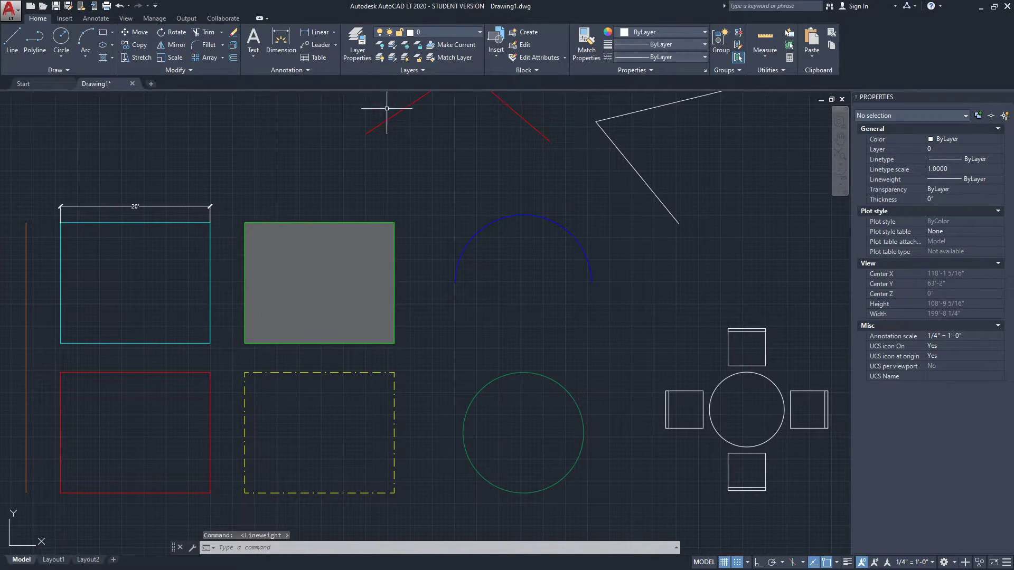
middle_click_drag(80, 272, 126, 243)
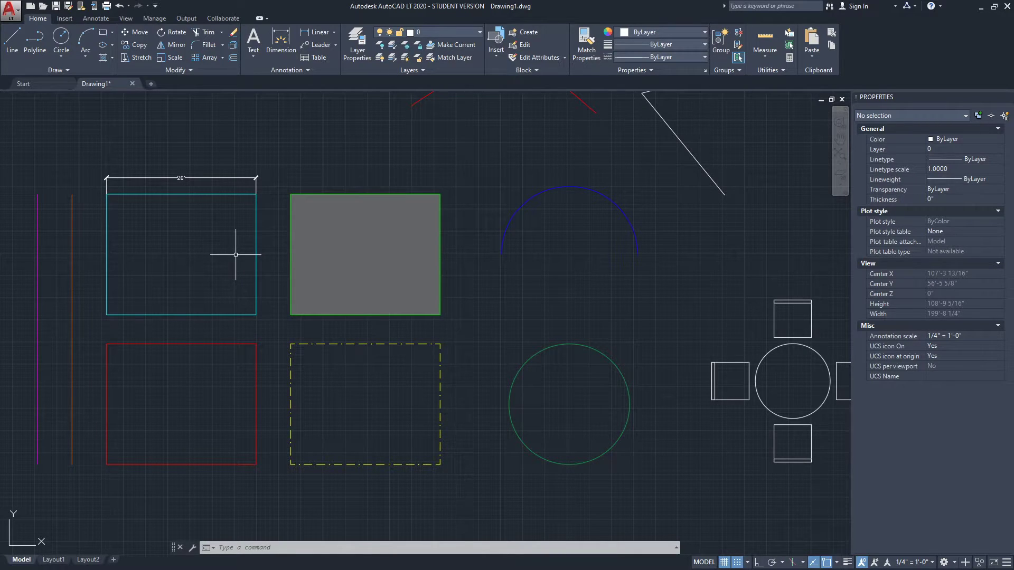
Step: Turn lineweight display back on and frame the blue arc to select it
left_click(848, 563)
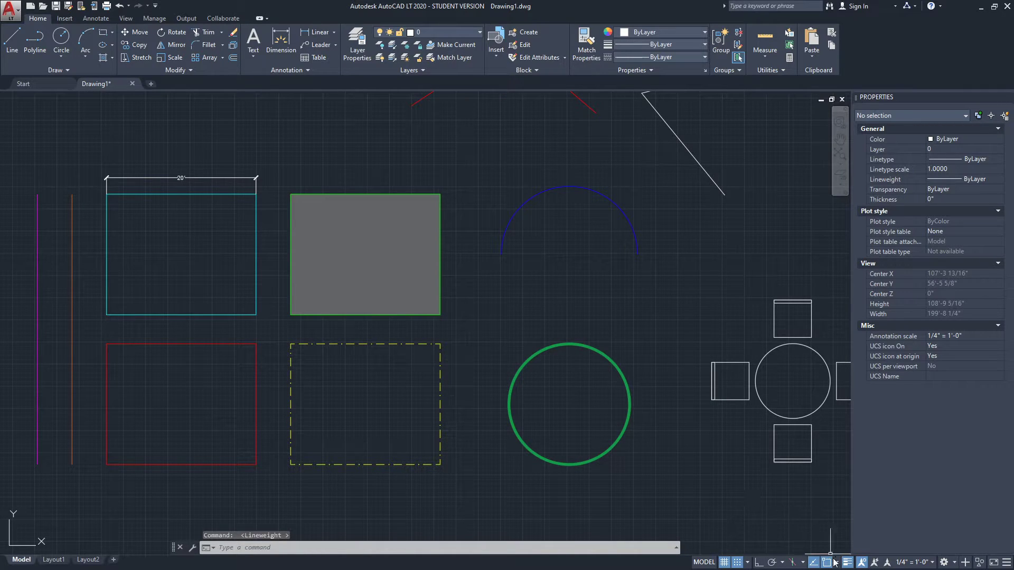
middle_click_drag(679, 476, 623, 454)
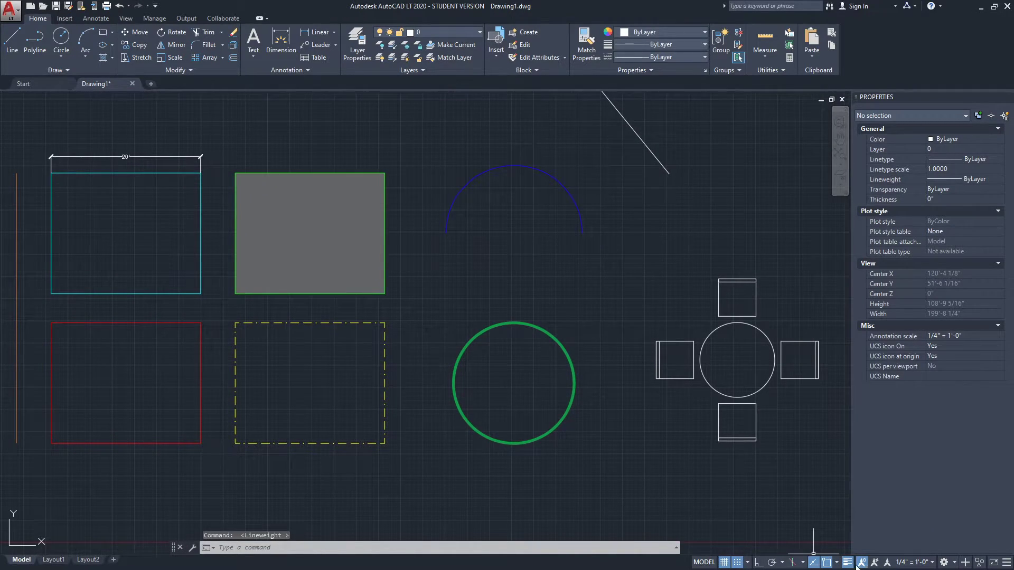
middle_click_drag(729, 369, 718, 404)
left_click(584, 208)
Step: Select the blue arc, set its lineweight to 0.042", then deselect it
left_click(516, 210)
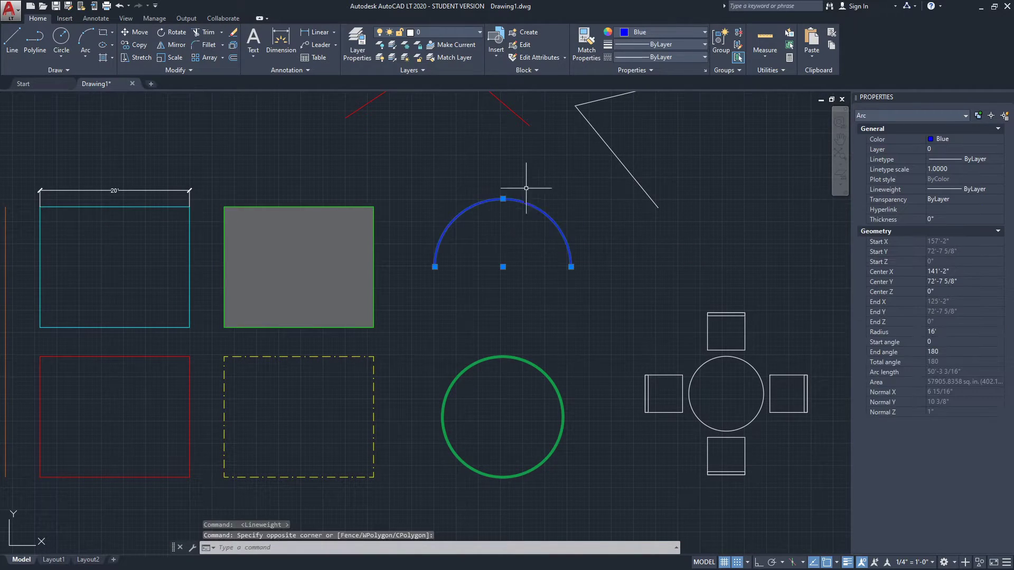
left_click(642, 45)
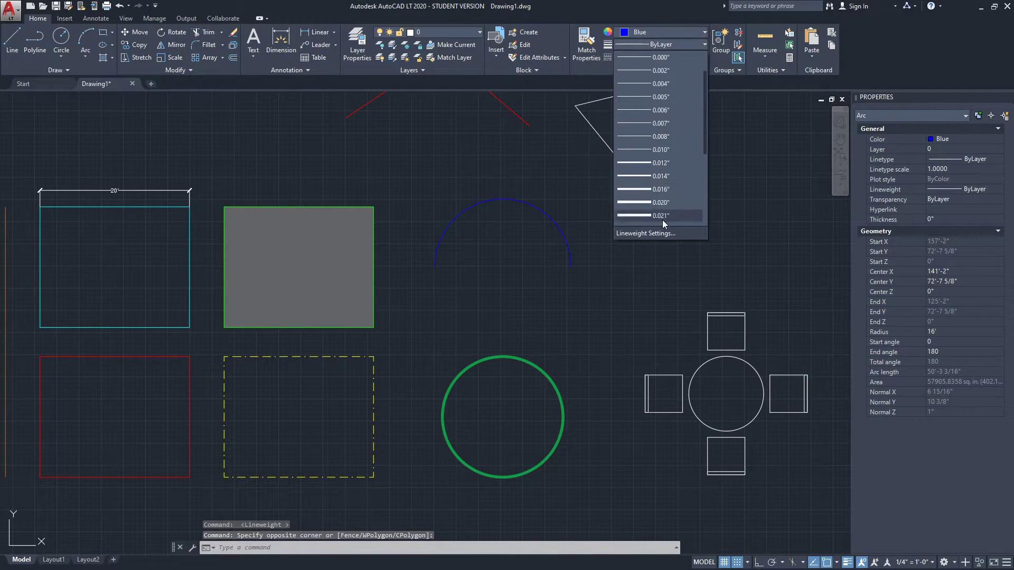
scroll(662, 219, "down", 2)
left_click(650, 214)
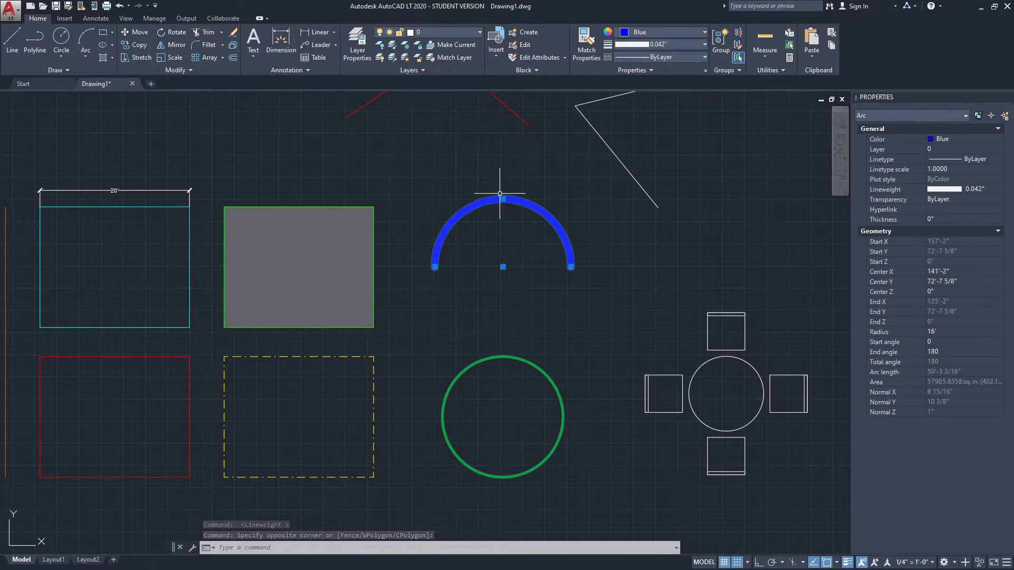
key("Escape")
scroll(332, 275, "down", 3)
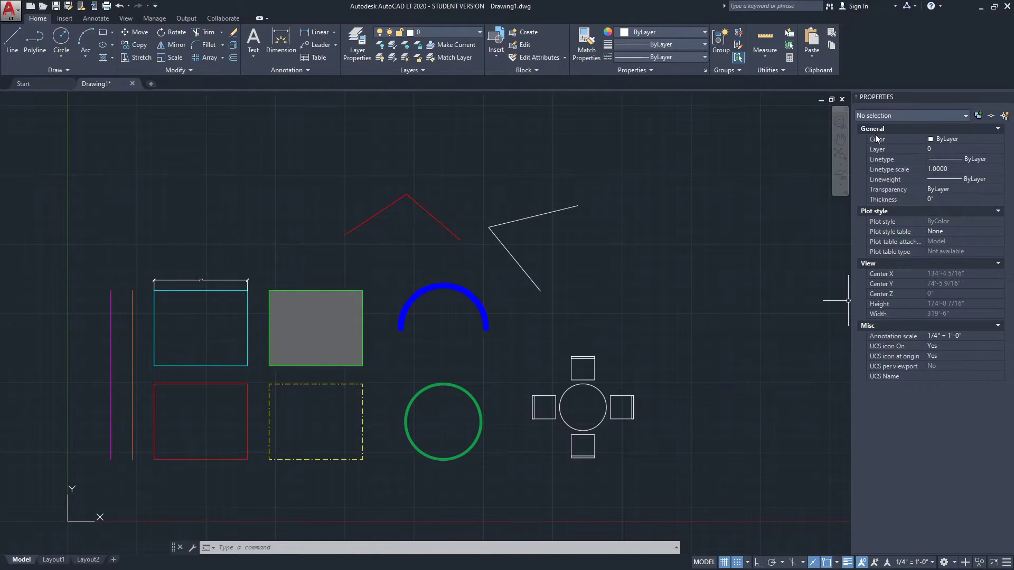
middle_click_drag(595, 238, 625, 228)
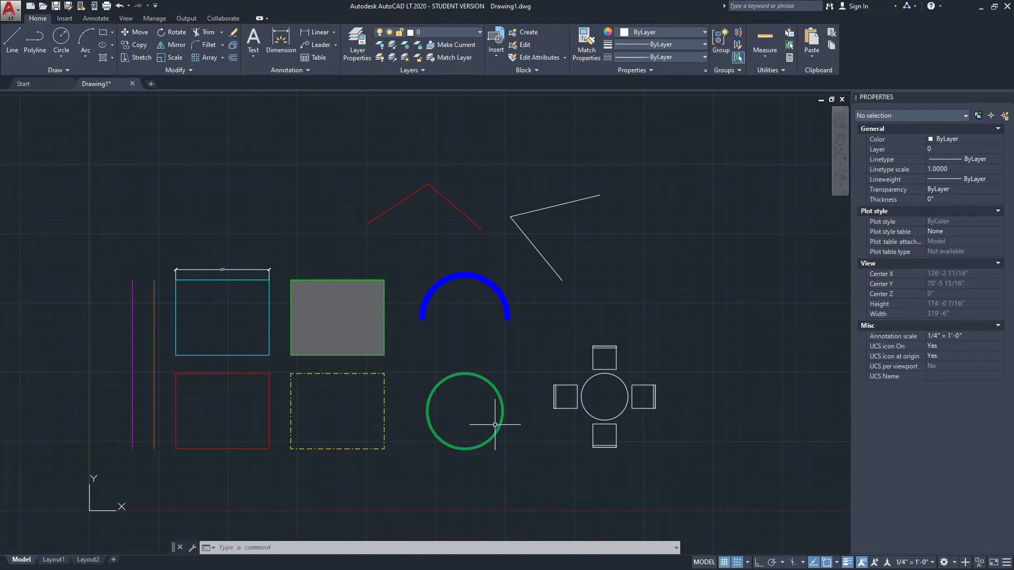
scroll(308, 419, "up", 2)
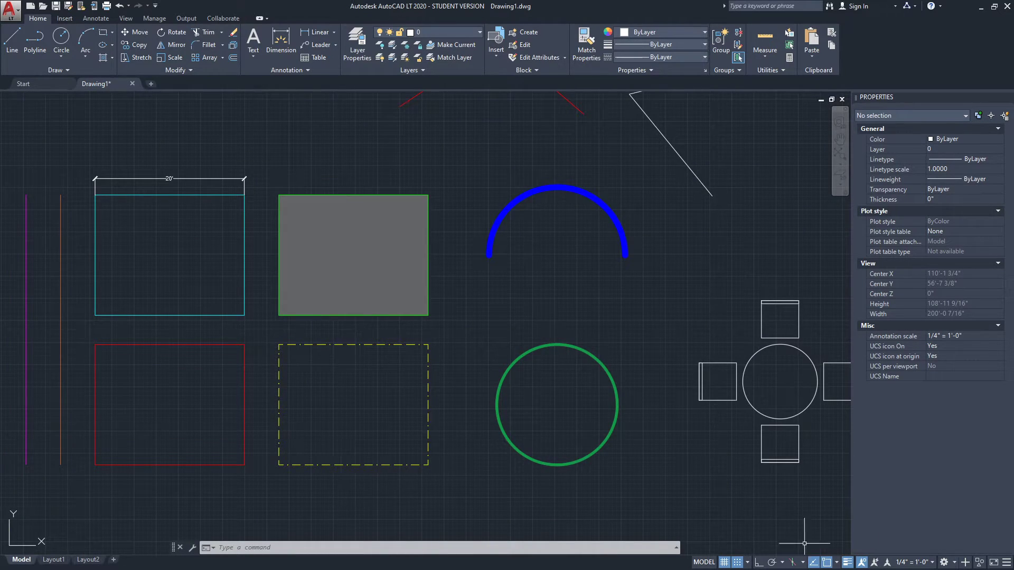
left_click(912, 562)
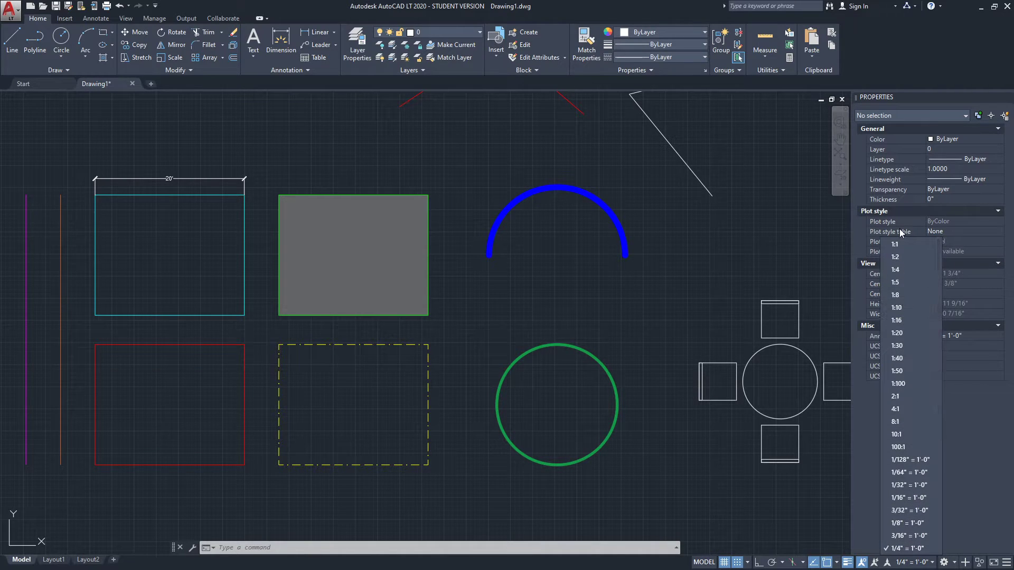
scroll(919, 491, "down", 2)
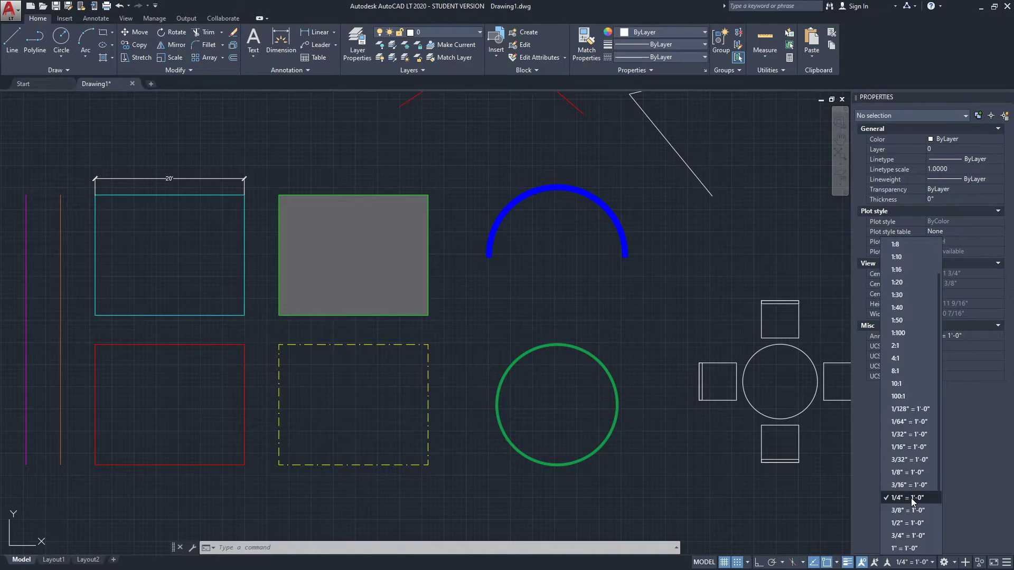
left_click(912, 499)
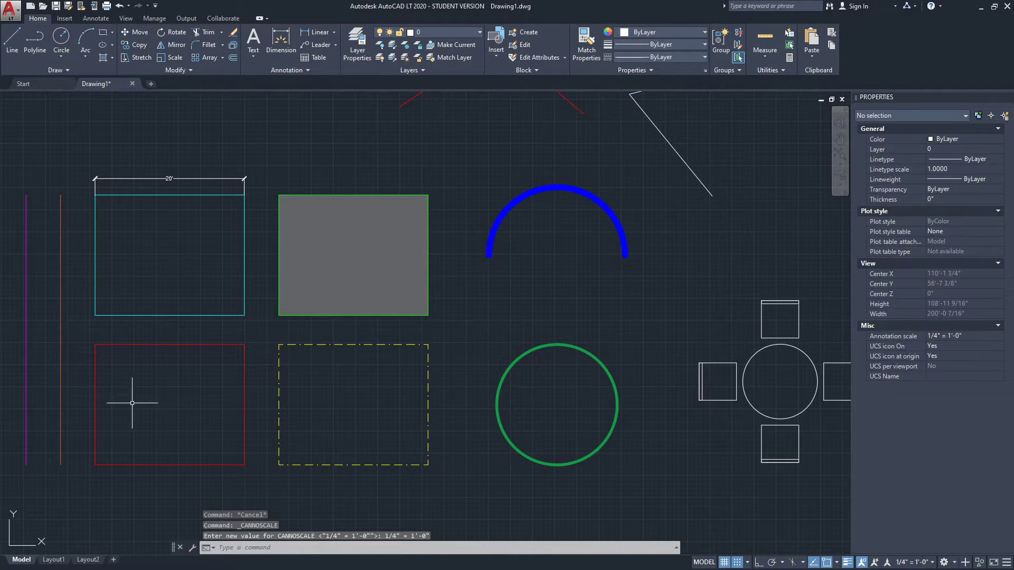
scroll(283, 420, "up", 2)
middle_click_drag(509, 372, 538, 301)
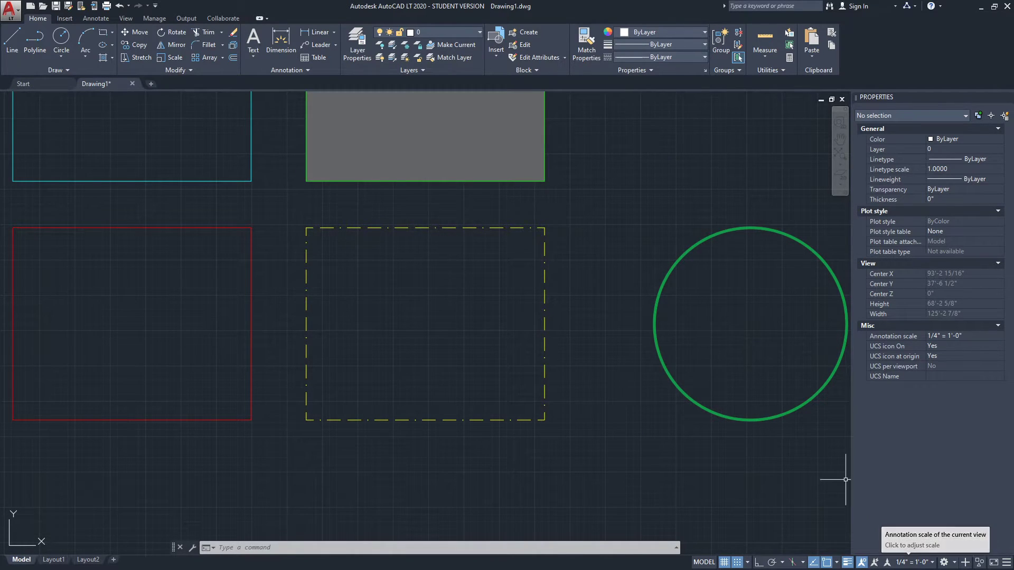
scroll(327, 459, "down", 4)
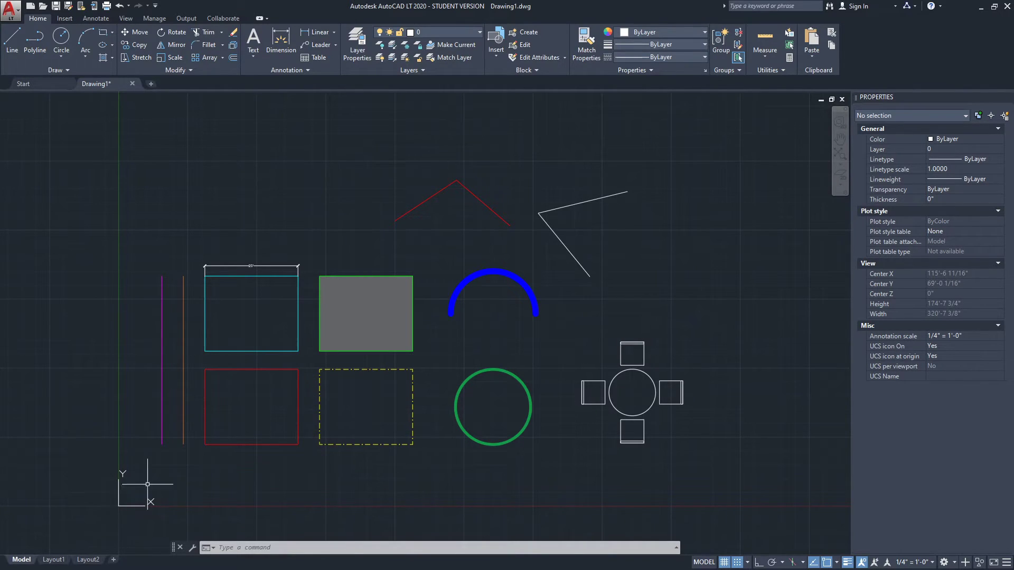
left_click(965, 346)
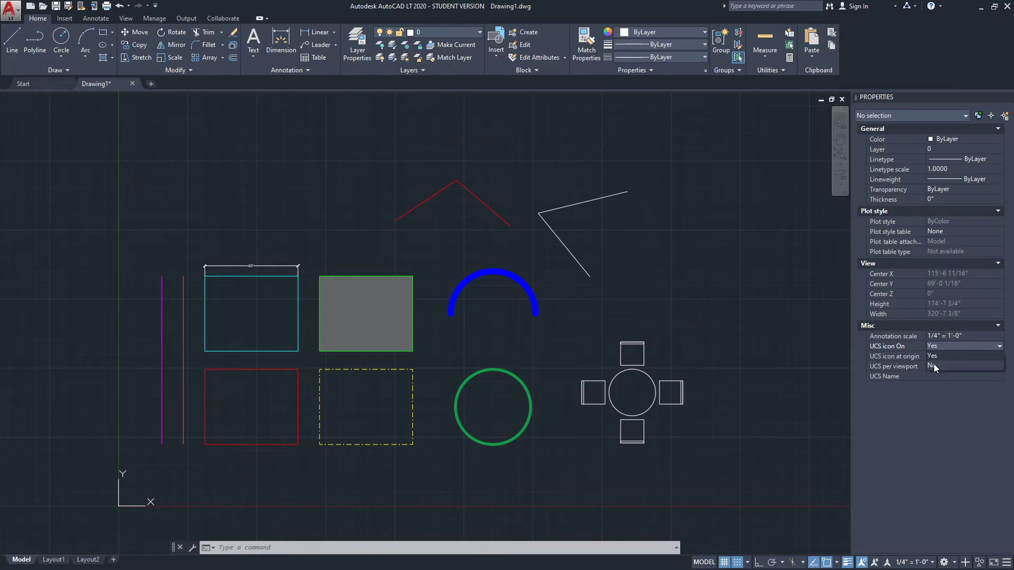
left_click(934, 363)
left_click(944, 357)
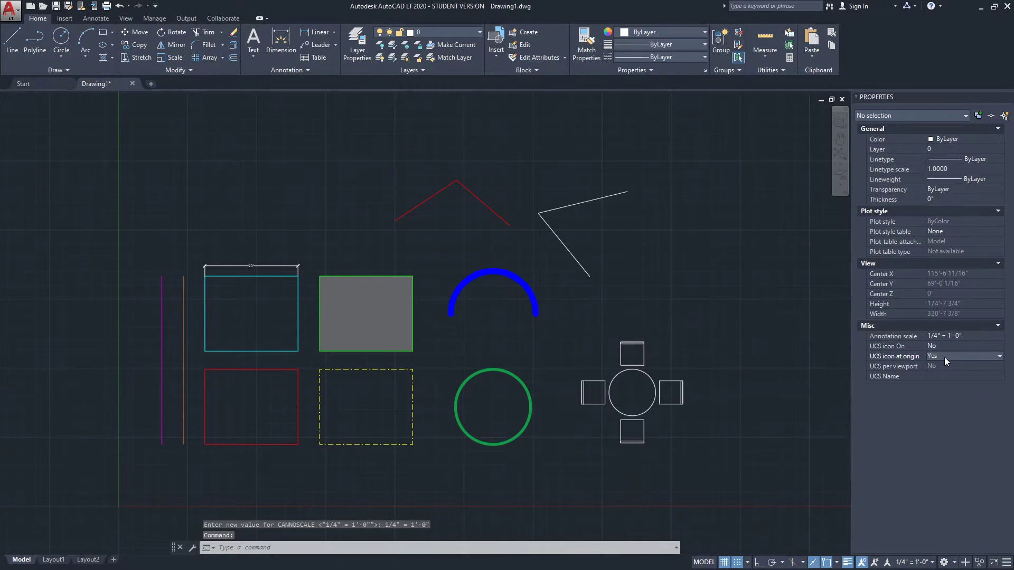
left_click(939, 376)
middle_click_drag(585, 383, 629, 342)
left_click(944, 346)
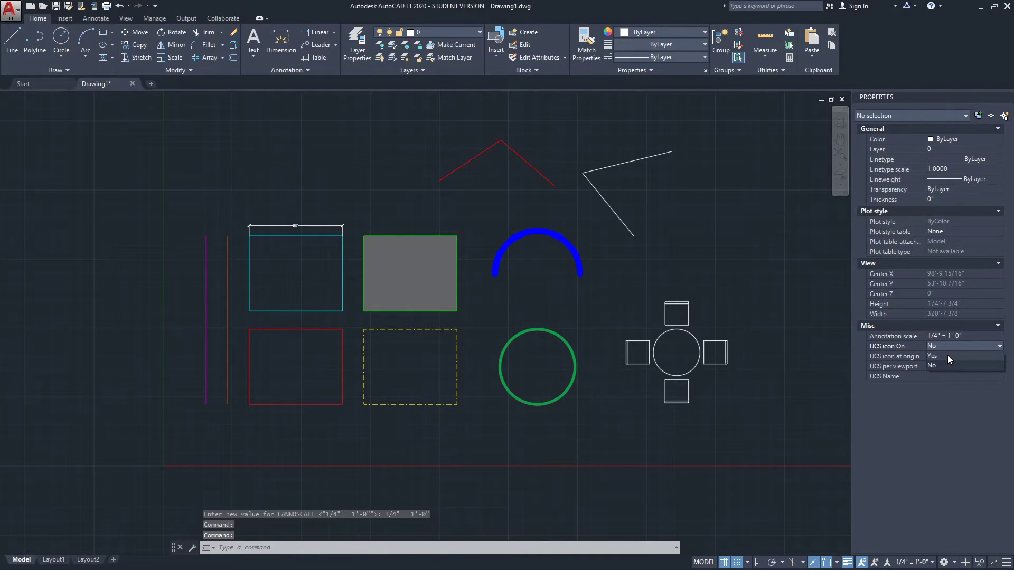
left_click(947, 355)
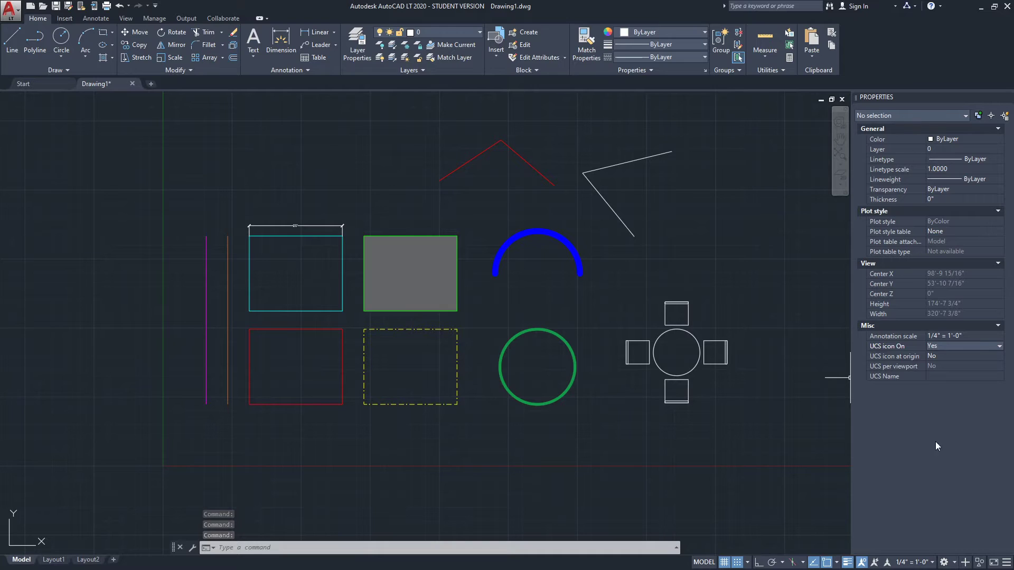
left_click(940, 357)
left_click(939, 366)
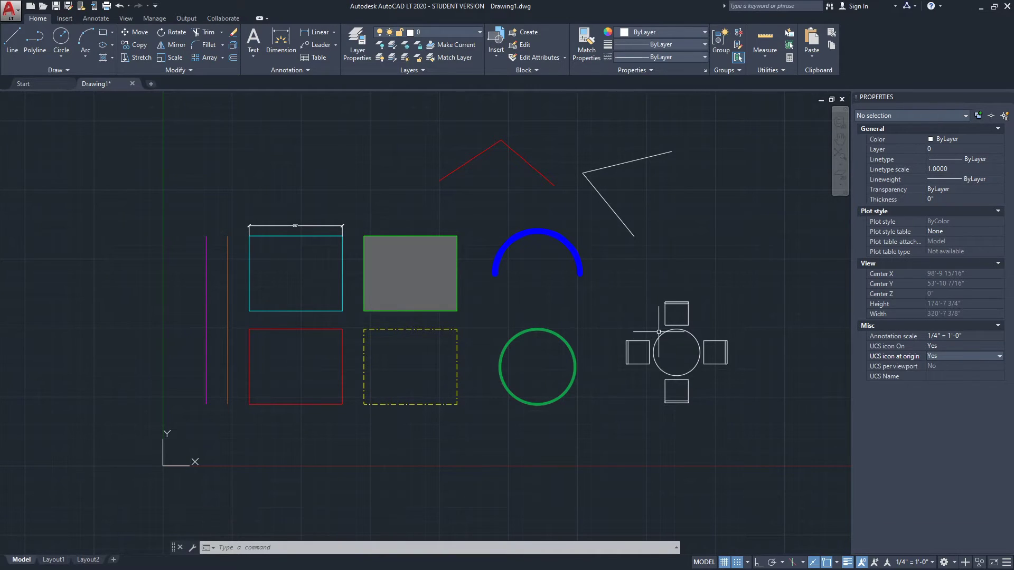
middle_click_drag(659, 332, 628, 363)
middle_click_drag(408, 330, 434, 318)
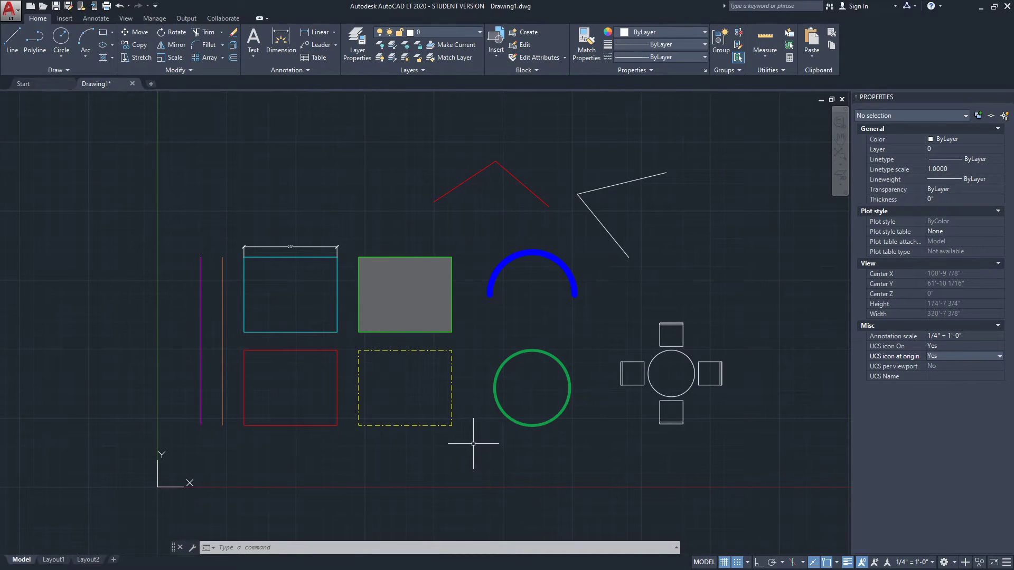
middle_click_drag(198, 339, 217, 326)
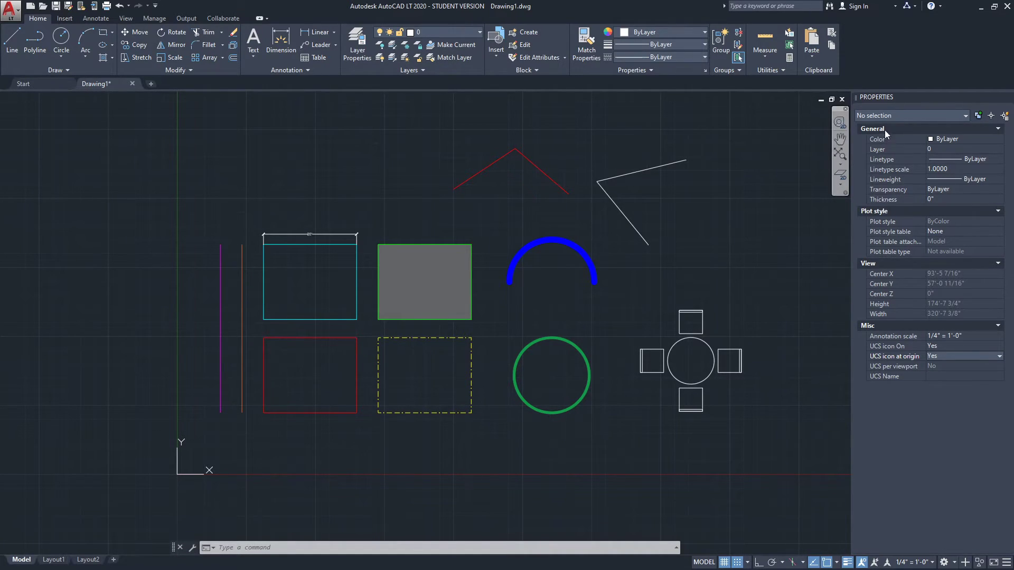
left_click(227, 234)
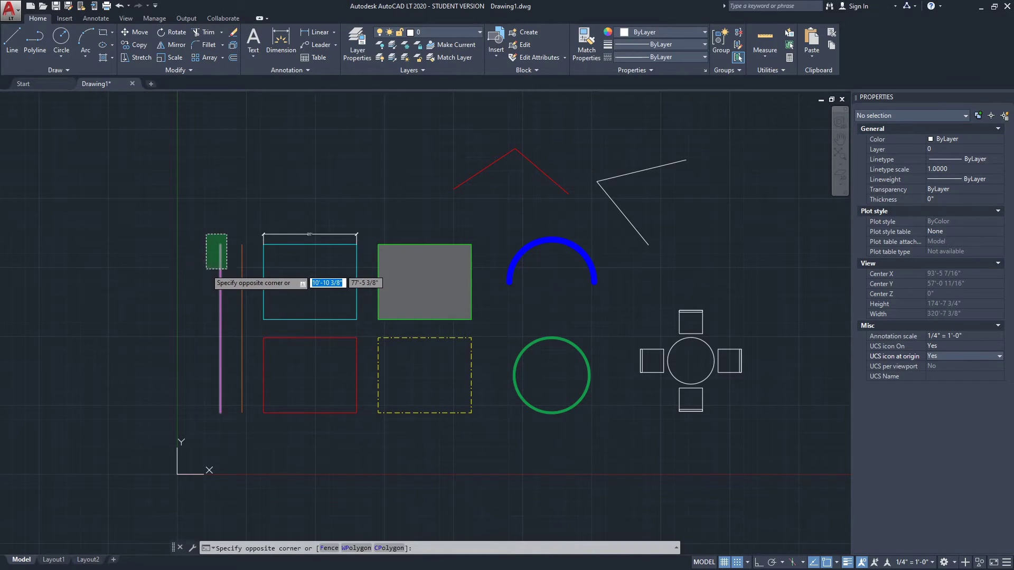
left_click(205, 268)
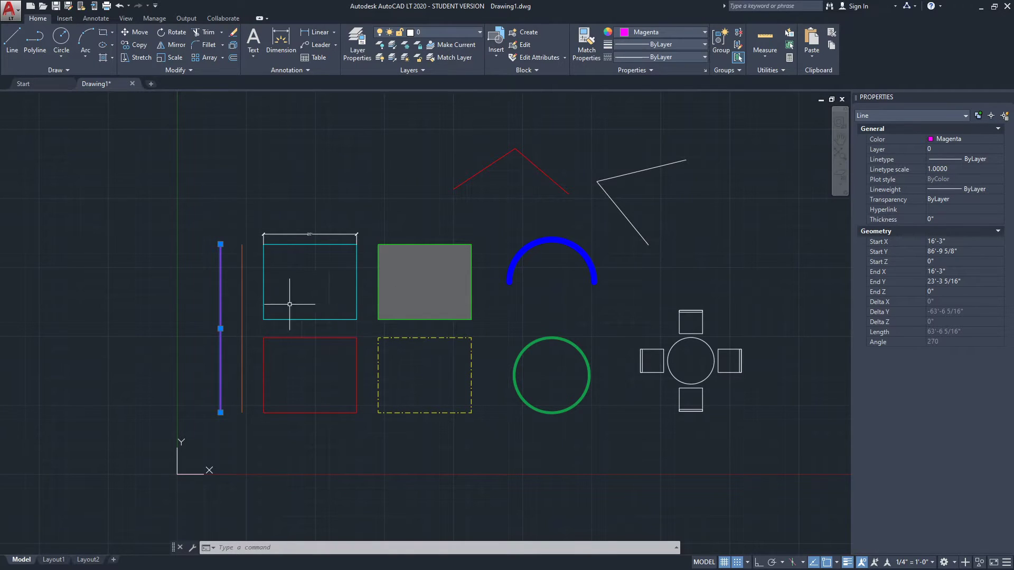
left_click(274, 279)
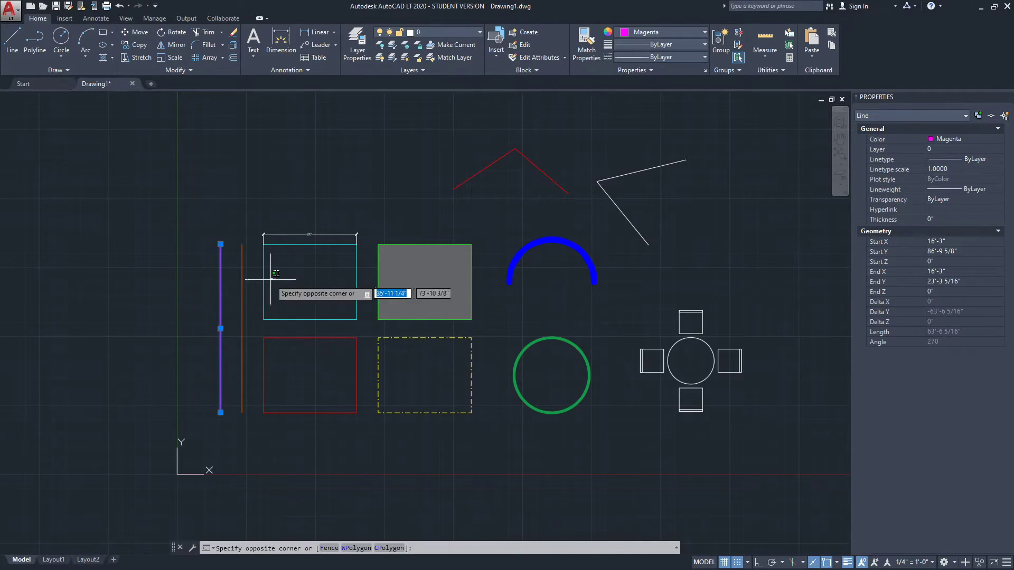
left_click(255, 285)
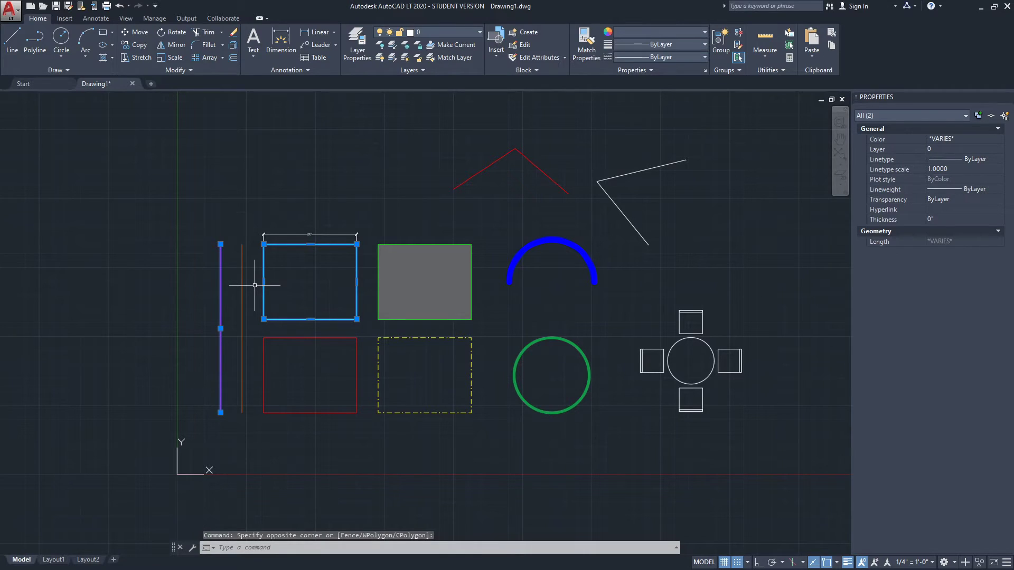
key("Escape")
key("Escape")
left_click(254, 280)
left_click(254, 279)
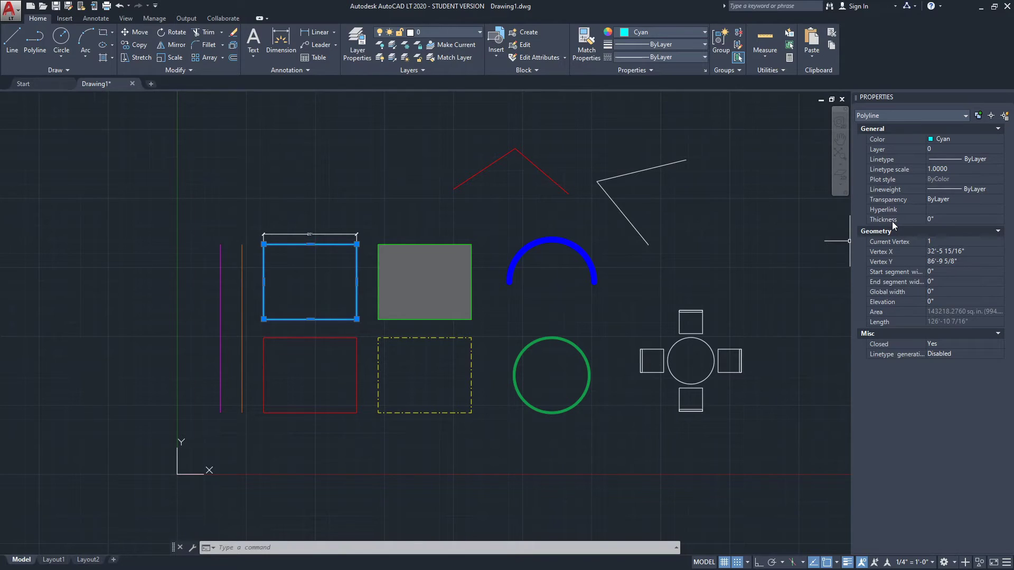
key("Escape")
left_click(622, 248)
left_click(569, 259)
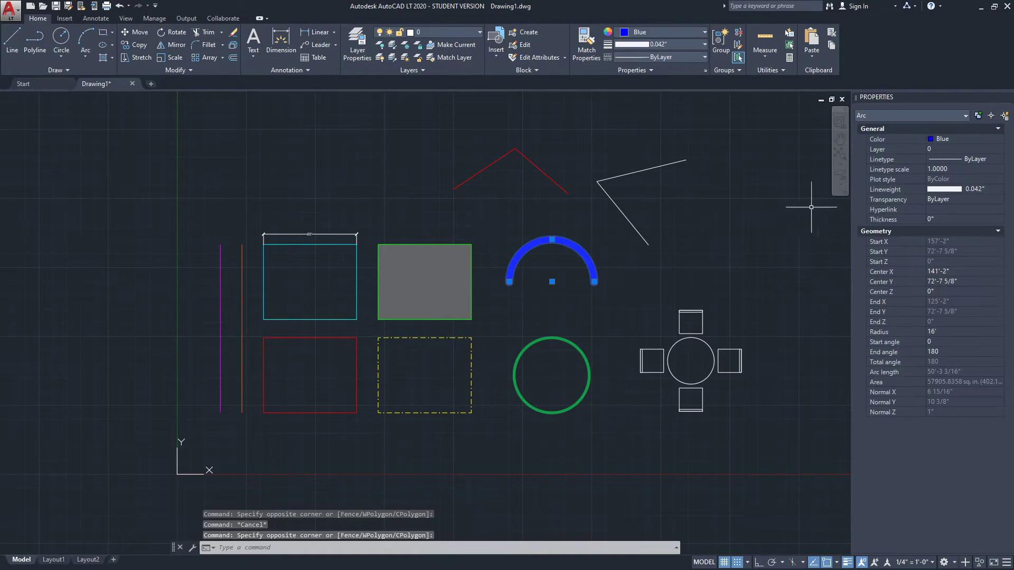
key("Escape")
left_click(543, 344)
left_click(503, 339)
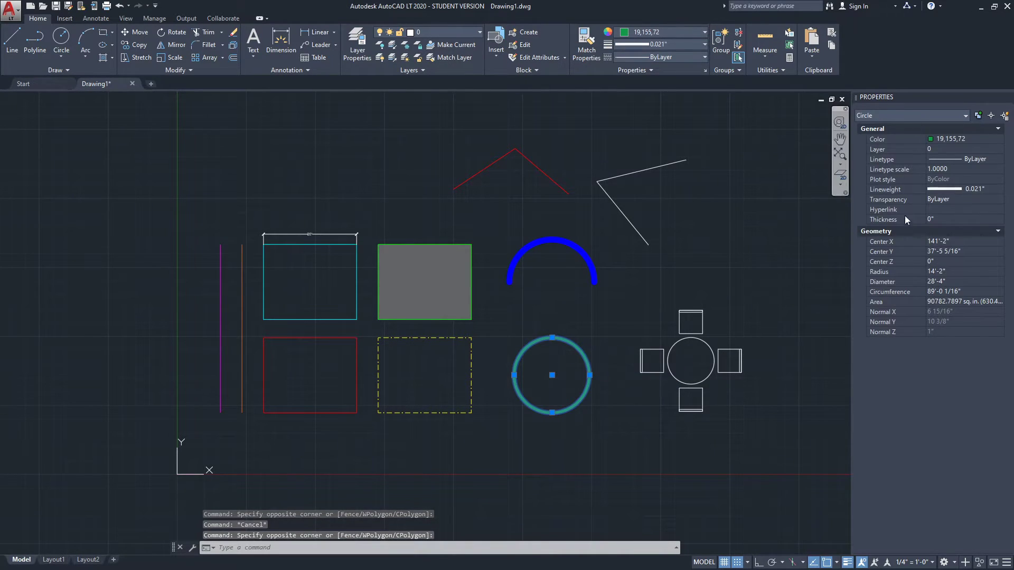
key("Escape")
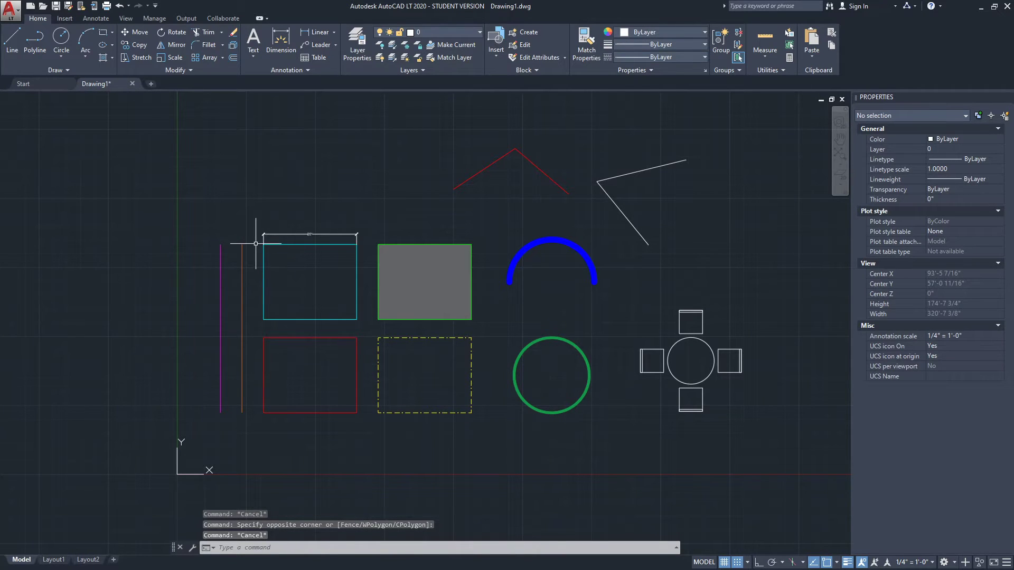
scroll(227, 267, "up", 4)
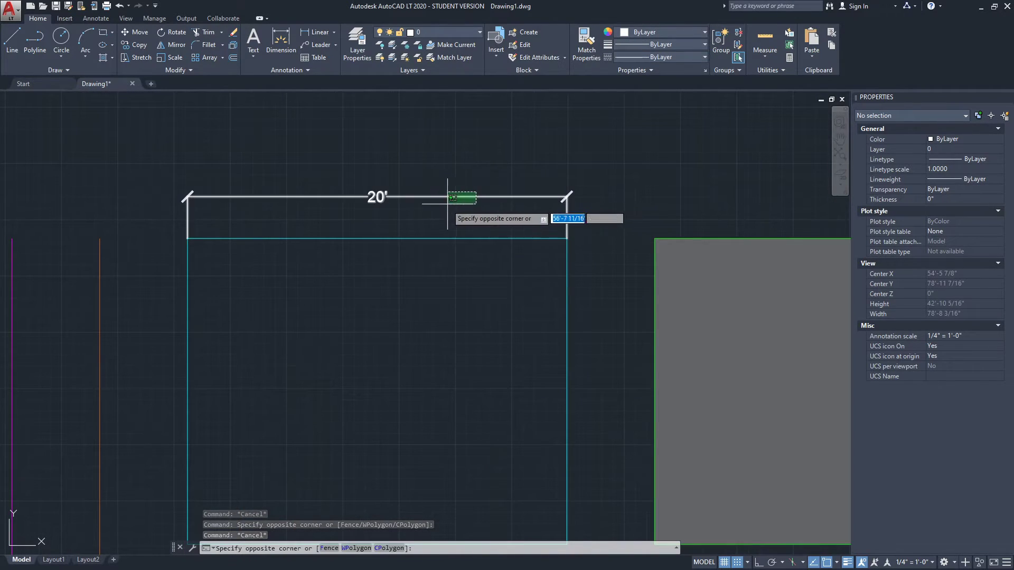
left_click(449, 197)
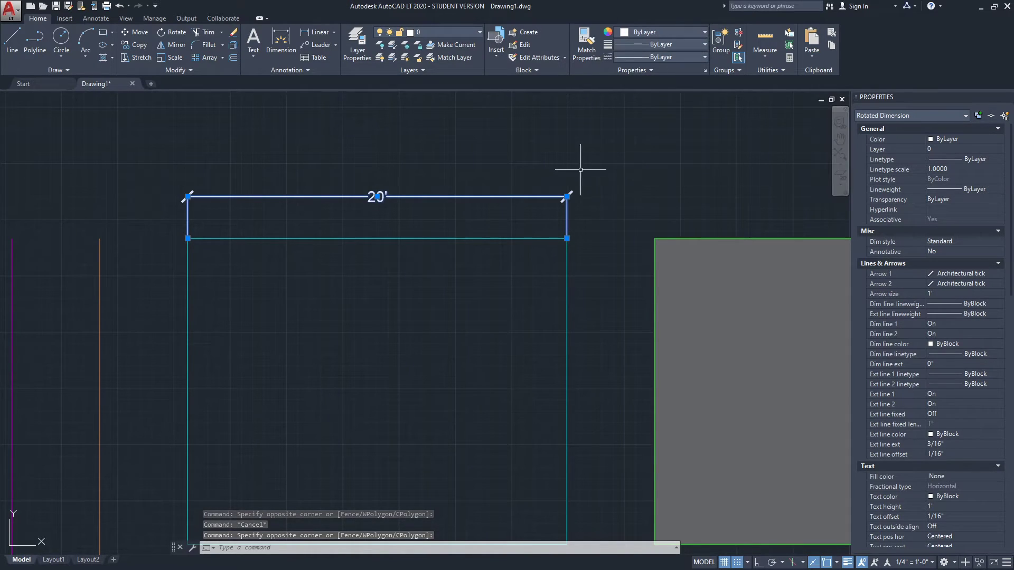
scroll(581, 166, "down", 4)
middle_click_drag(582, 165, 430, 210)
key("Escape")
scroll(525, 208, "down", 3)
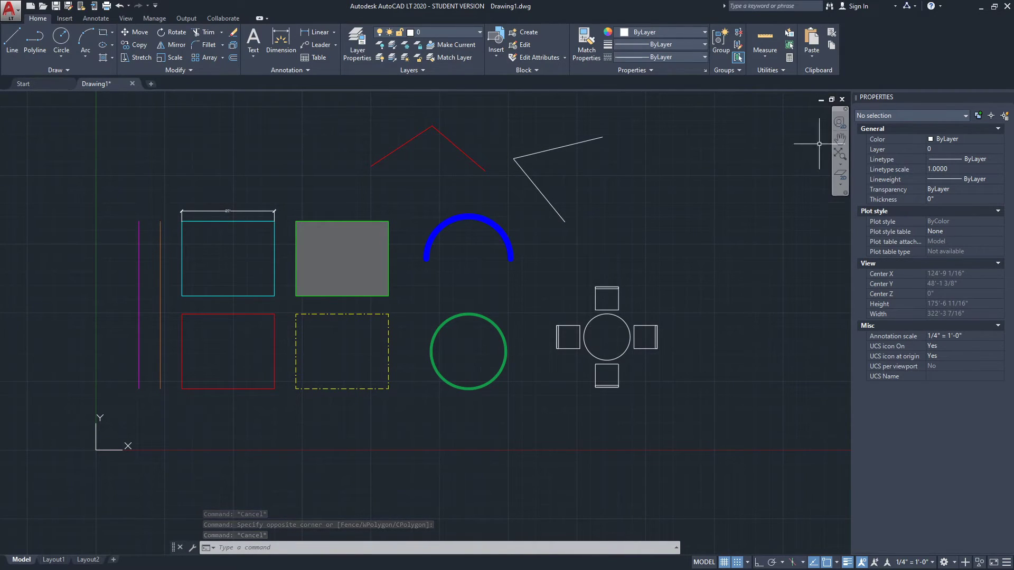
middle_click_drag(125, 276, 165, 289)
left_click(182, 213)
left_click(151, 262)
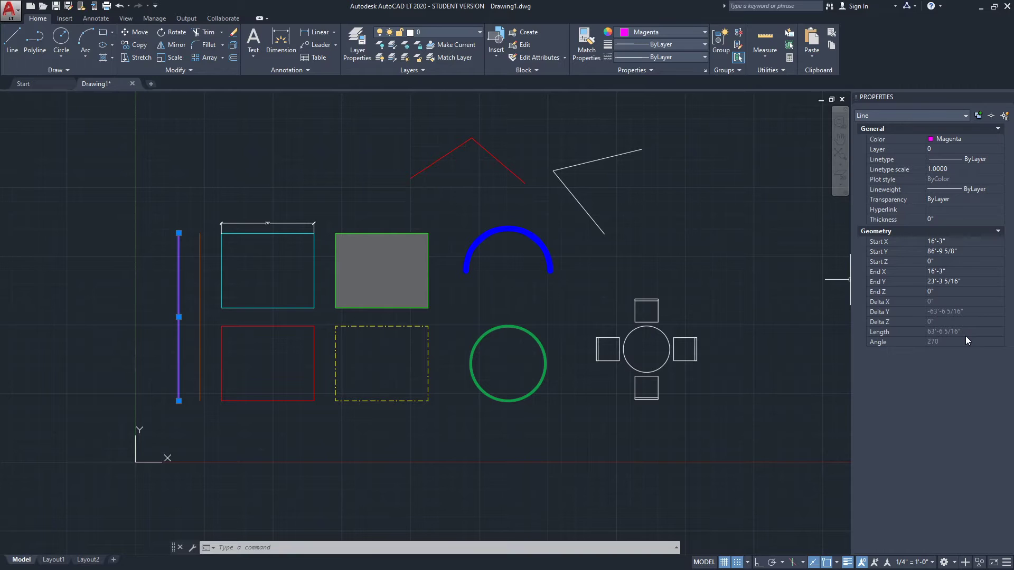
key("Escape")
key("Escape")
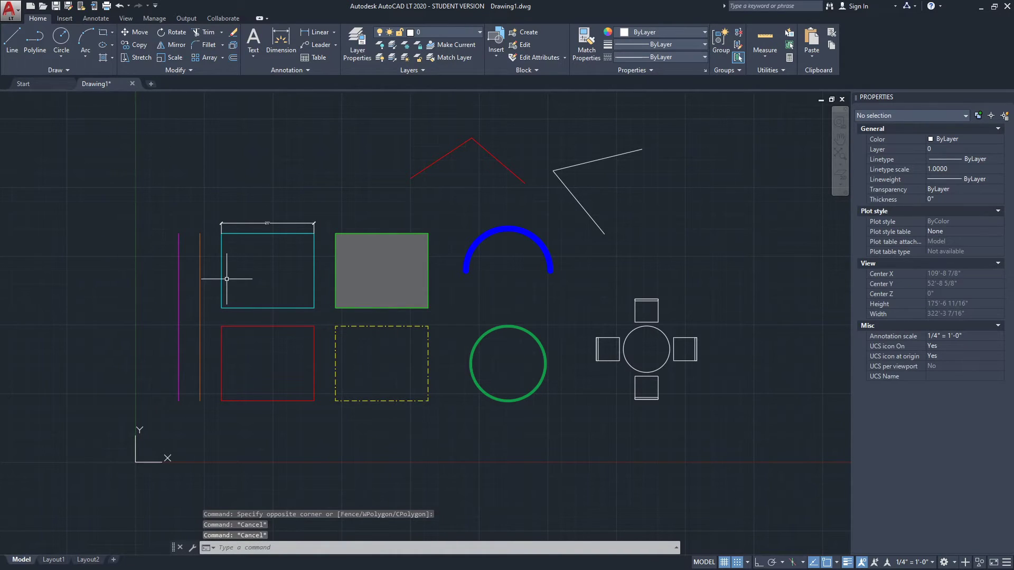
middle_click_drag(221, 279, 255, 275)
left_click(282, 269)
left_click(255, 270)
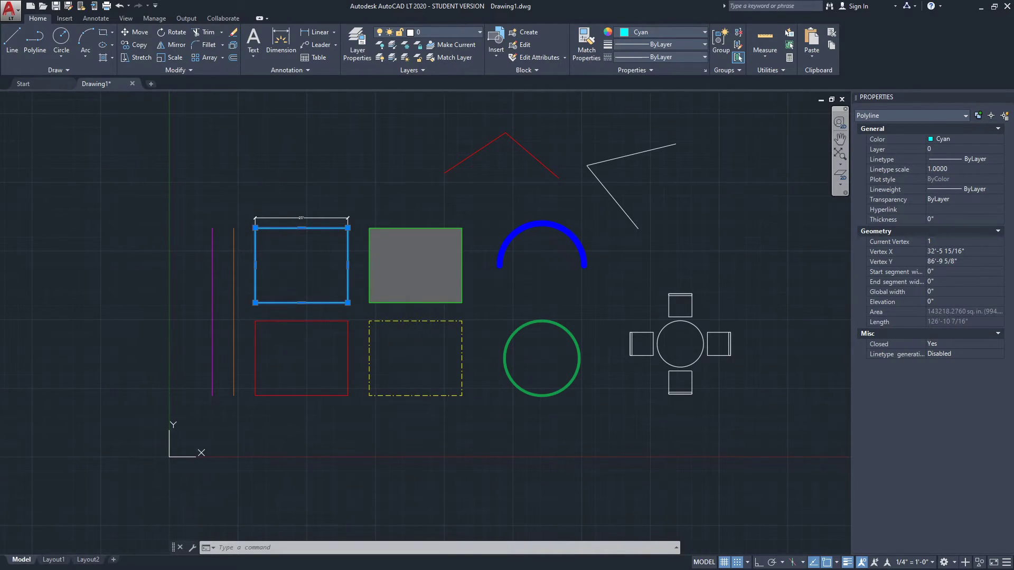
left_click_drag(851, 265, 763, 259)
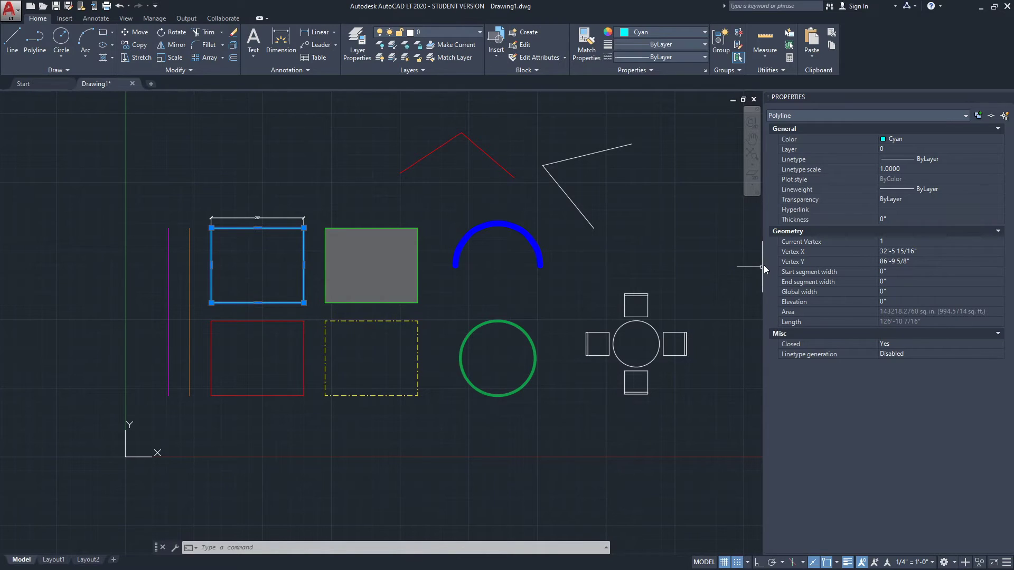
left_click_drag(764, 259, 862, 255)
key("Escape")
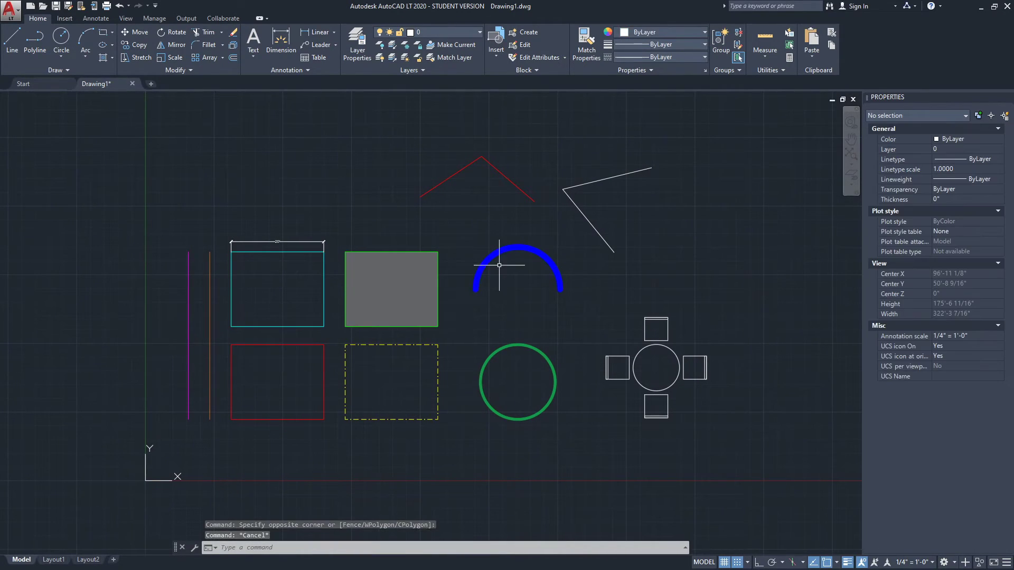
left_click(555, 266)
left_click(529, 274)
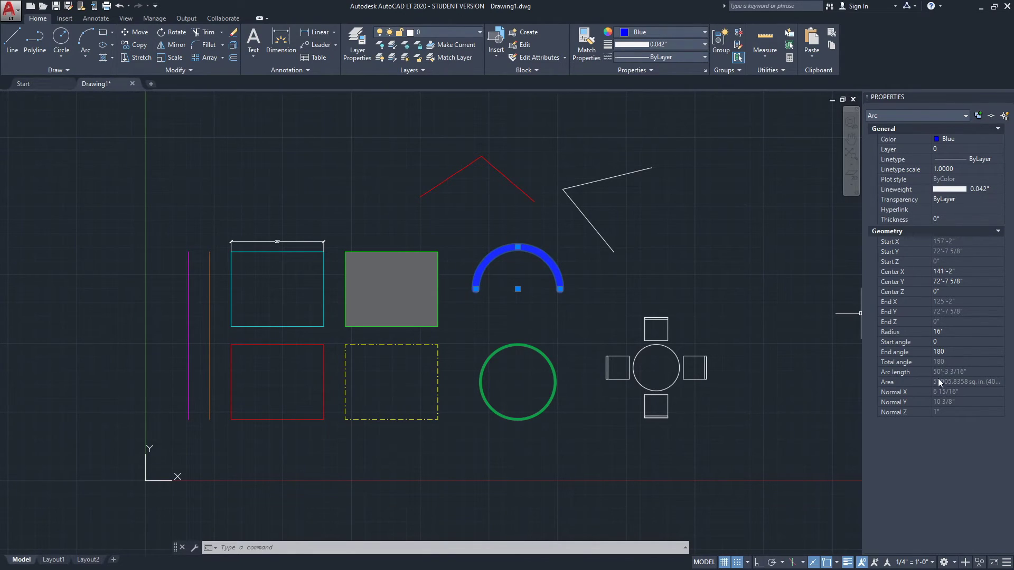
key("Escape")
left_click(539, 330)
left_click(517, 362)
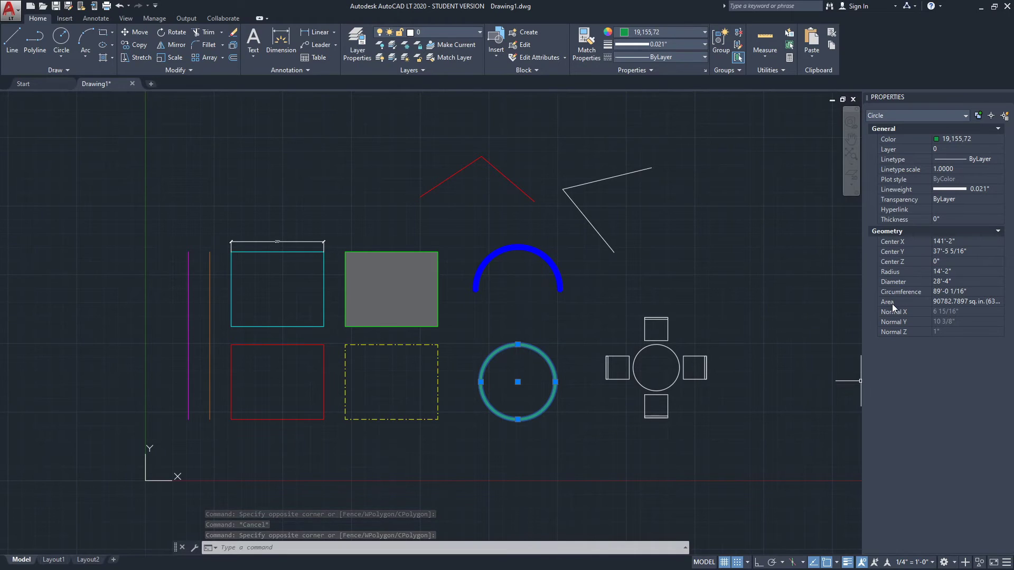
key("Escape")
middle_click_drag(584, 278, 615, 301)
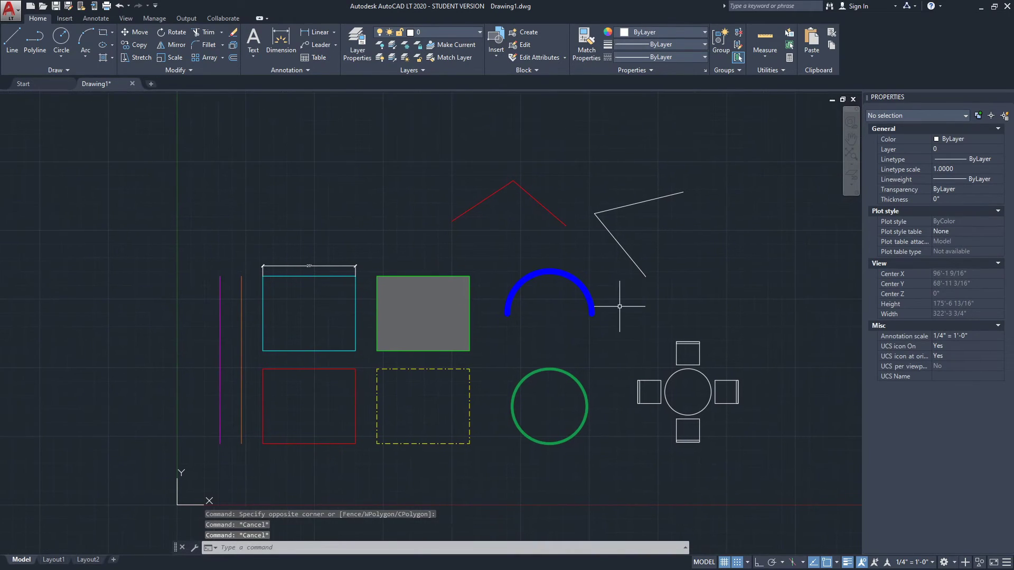
scroll(282, 301, "up", 2)
left_click(372, 216)
Step: Select the 20' dimension to inspect it while zooming around, then deselect it
left_click(332, 245)
middle_click_drag(332, 245, 343, 246)
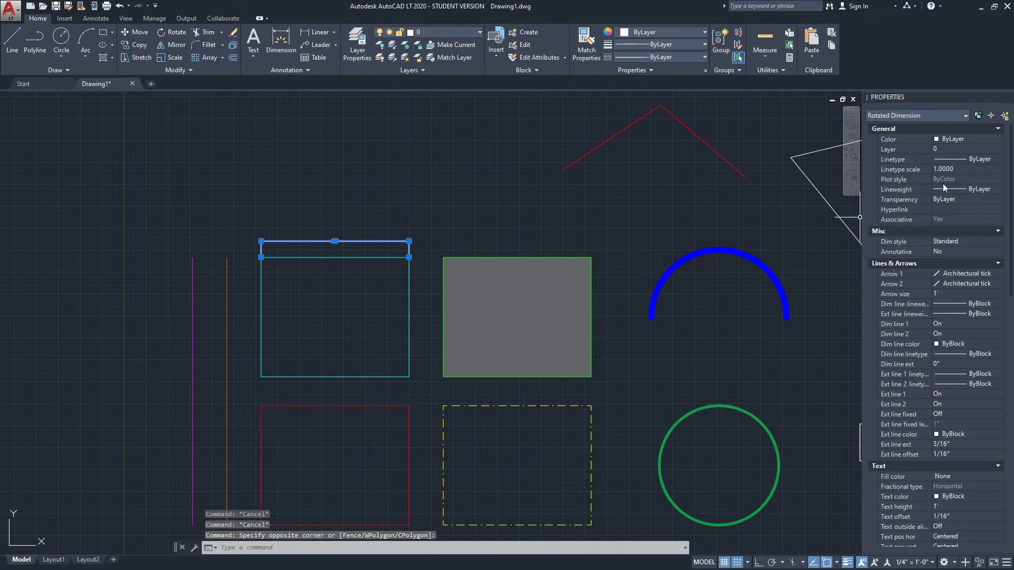
scroll(925, 176, "down", 15)
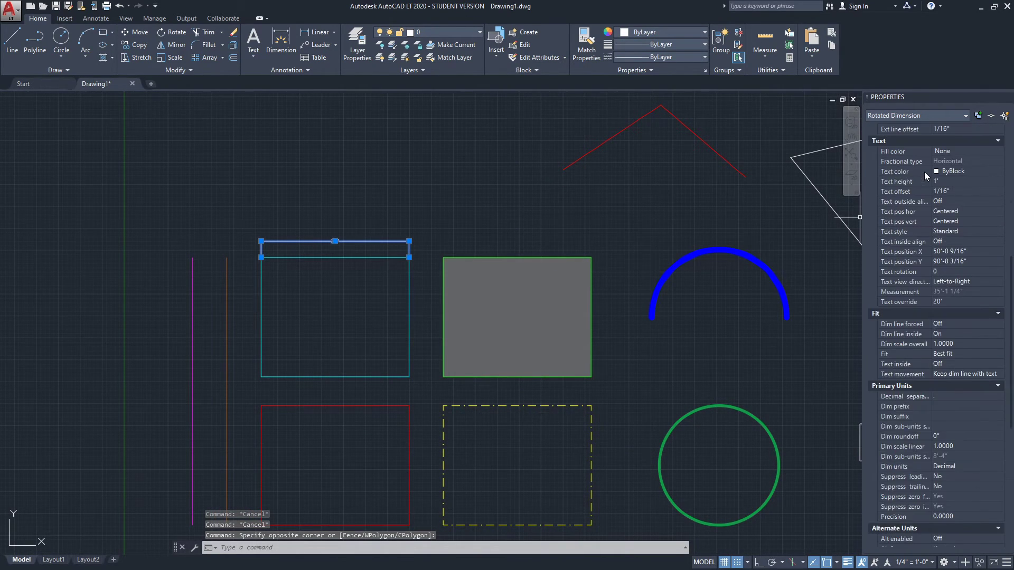
scroll(936, 234, "down", 3)
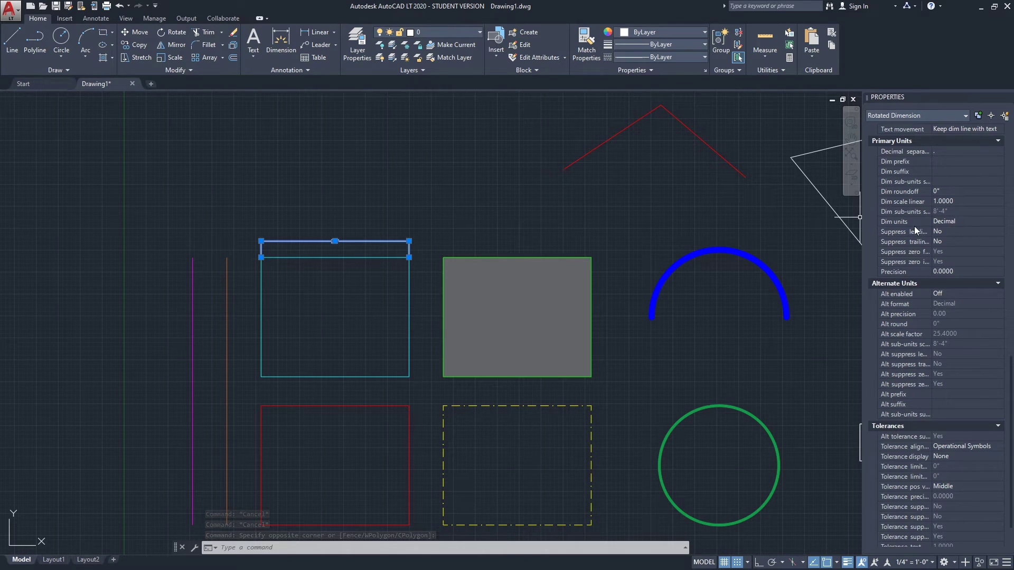
scroll(249, 241, "up", 3)
scroll(429, 253, "up", 1)
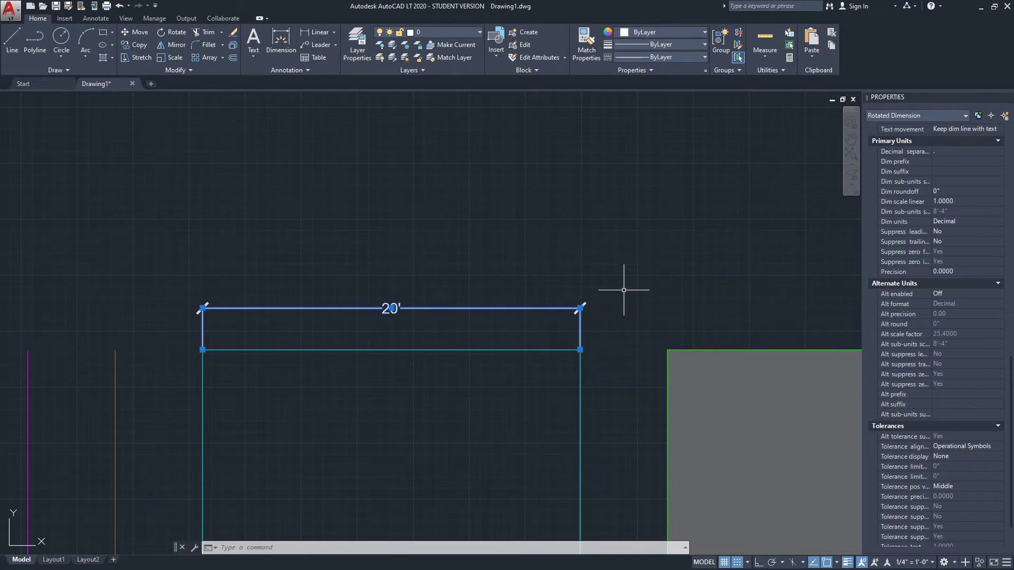
scroll(359, 328, "up", 2)
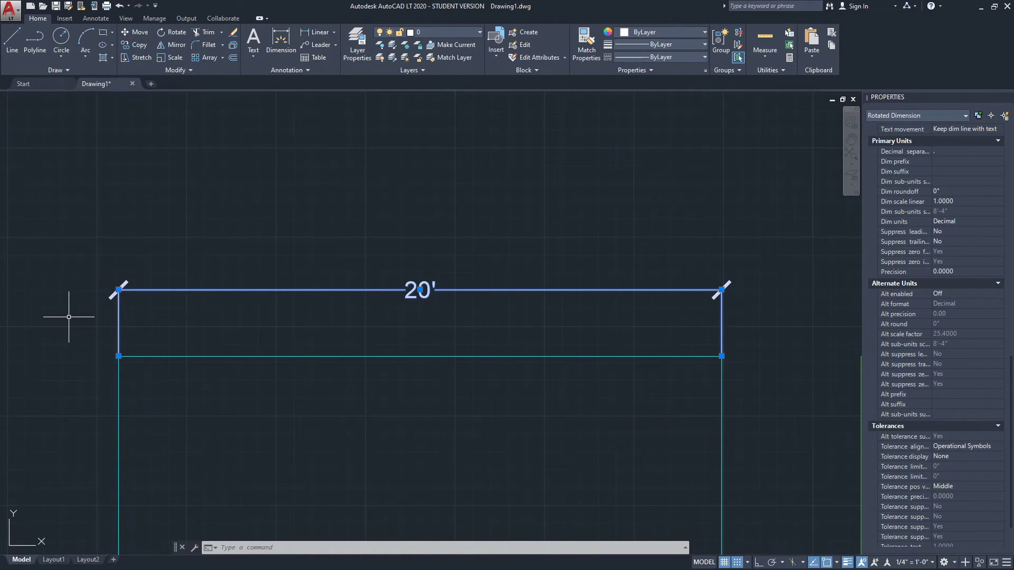
scroll(69, 317, "down", 4)
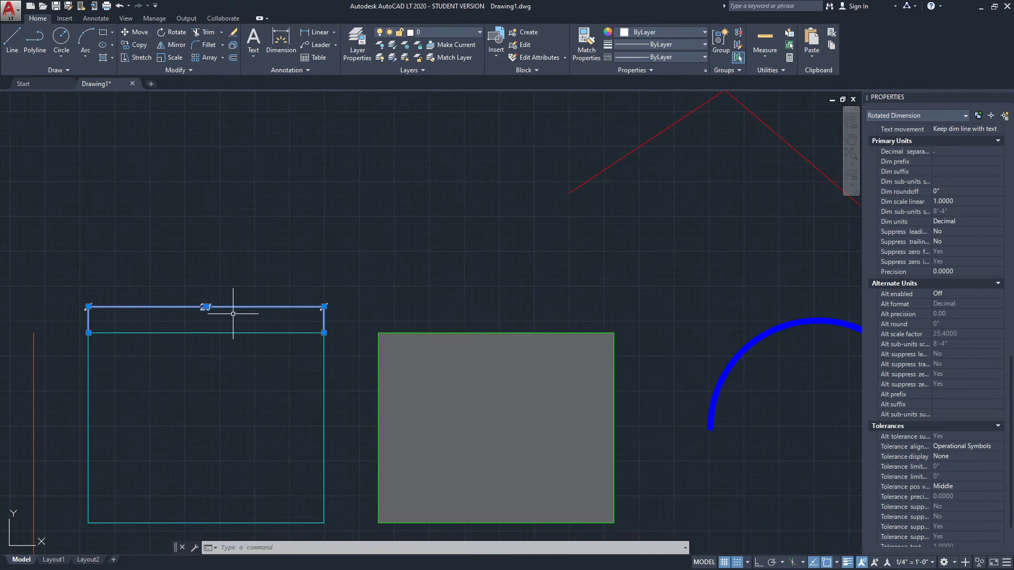
scroll(226, 312, "up", 2)
middle_click_drag(338, 331, 491, 336)
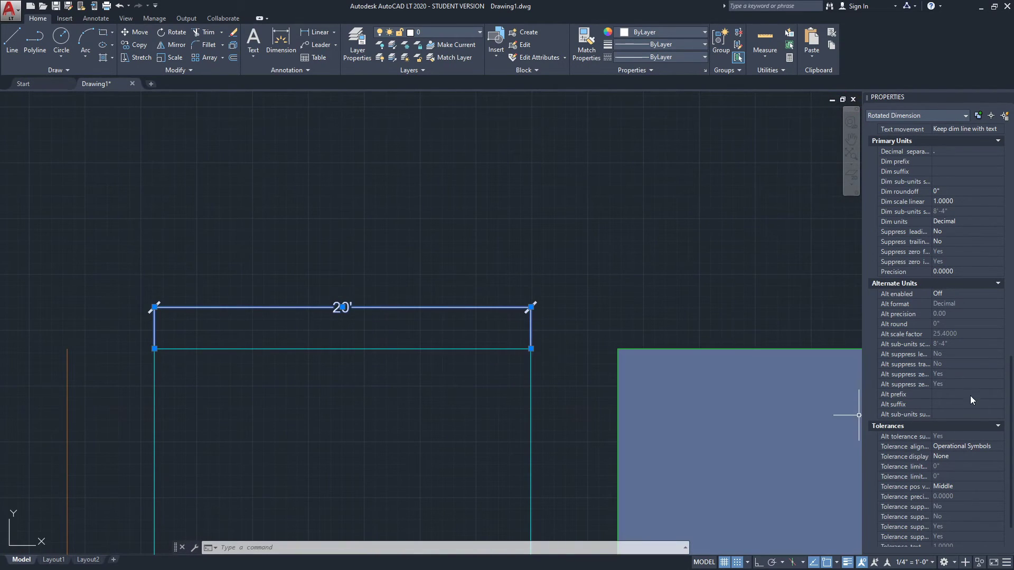
scroll(966, 370, "up", 8)
scroll(954, 288, "up", 10)
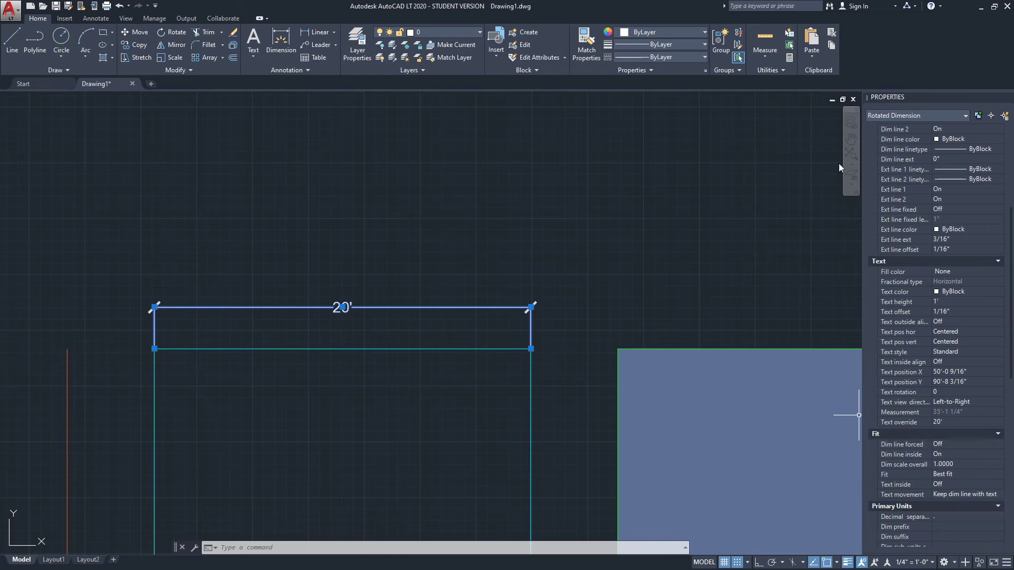
scroll(945, 248, "up", 1)
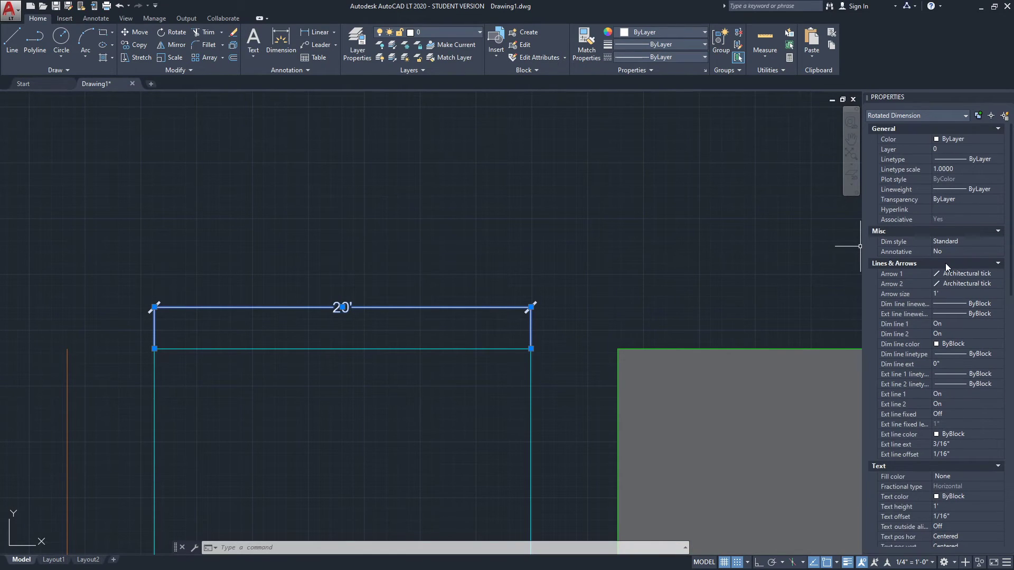
scroll(796, 290, "down", 4)
scroll(797, 290, "up", 2)
key("Escape")
Step: Pan and zoom to frame the cyan rectangle and the surrounding objects
scroll(417, 314, "up", 2)
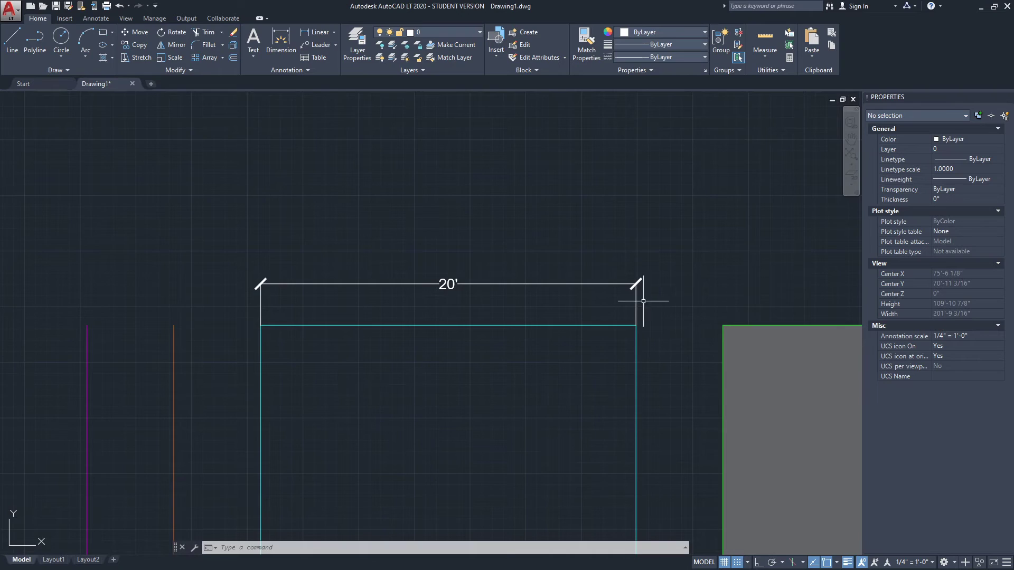
scroll(647, 295, "down", 3)
middle_click_drag(617, 284, 513, 261)
middle_click_drag(388, 255, 327, 241)
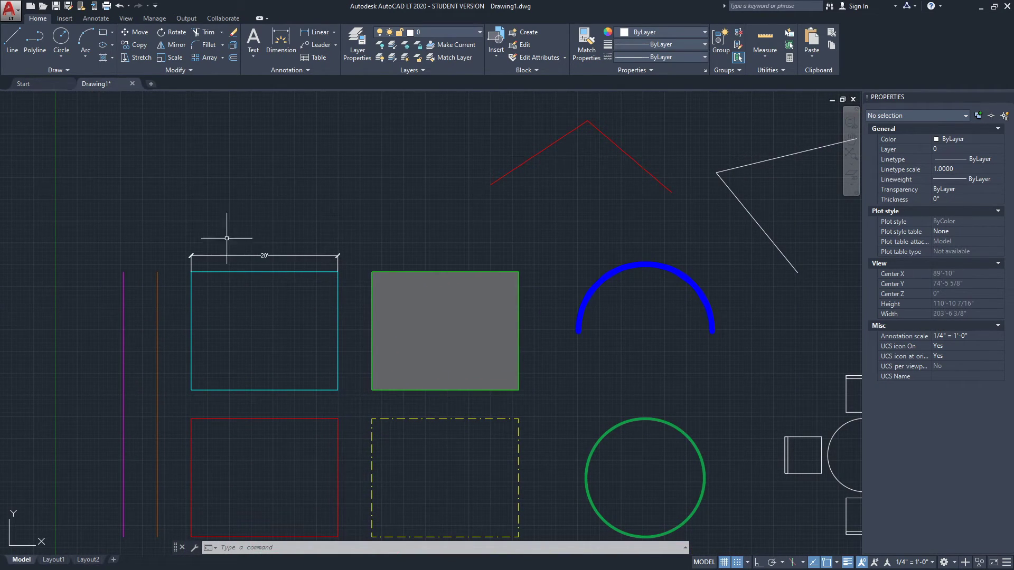
scroll(222, 231, "down", 2)
middle_click_drag(405, 244, 438, 280)
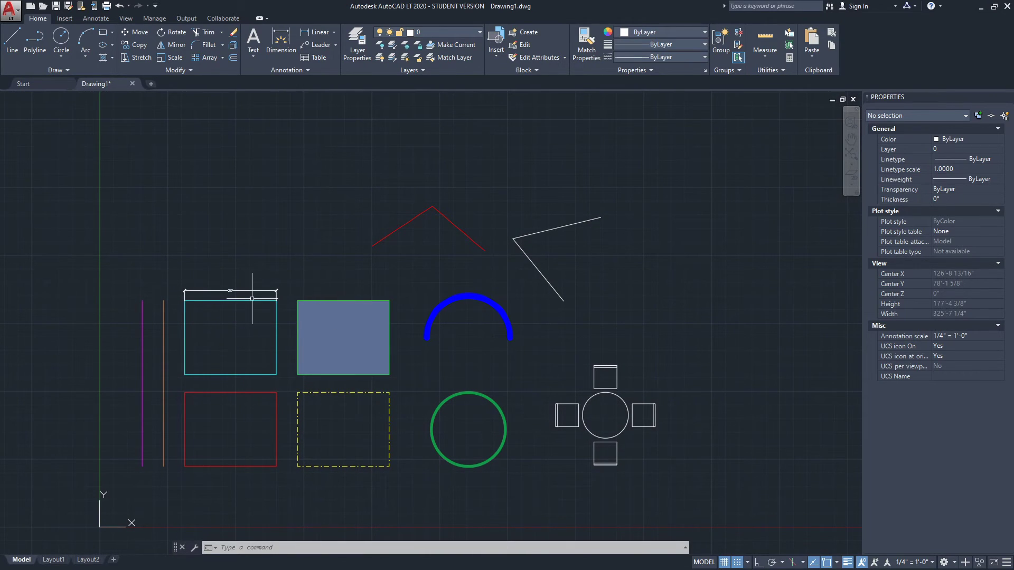
middle_click_drag(285, 304, 311, 300)
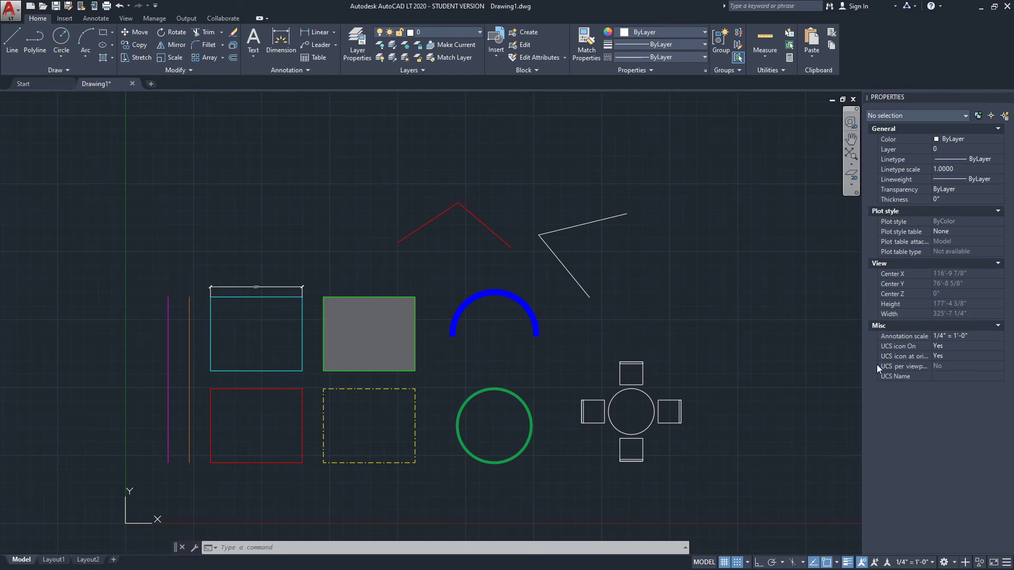
middle_click_drag(363, 385, 414, 380)
scroll(237, 374, "up", 2)
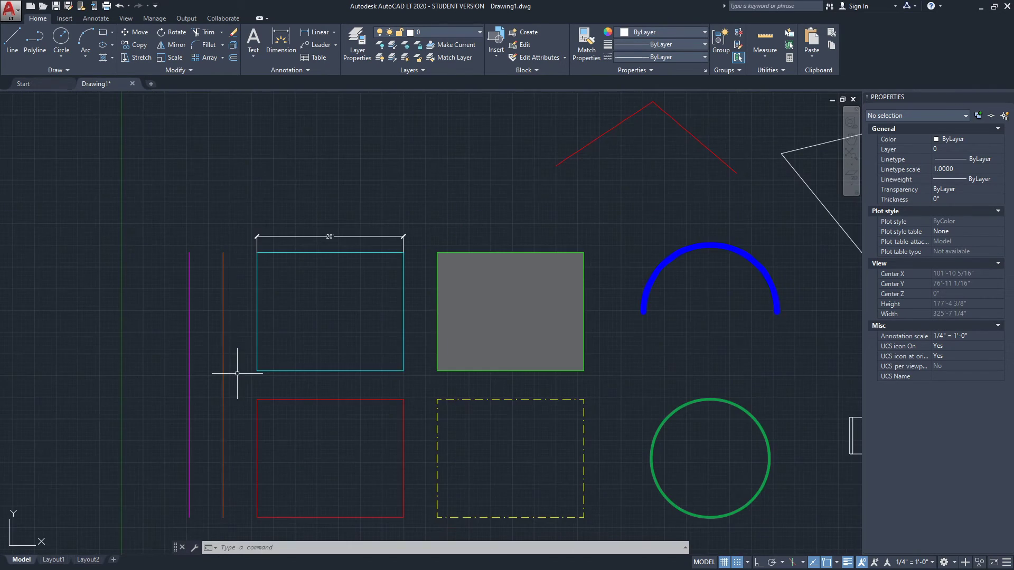
middle_click_drag(237, 373, 242, 343)
left_click(245, 228)
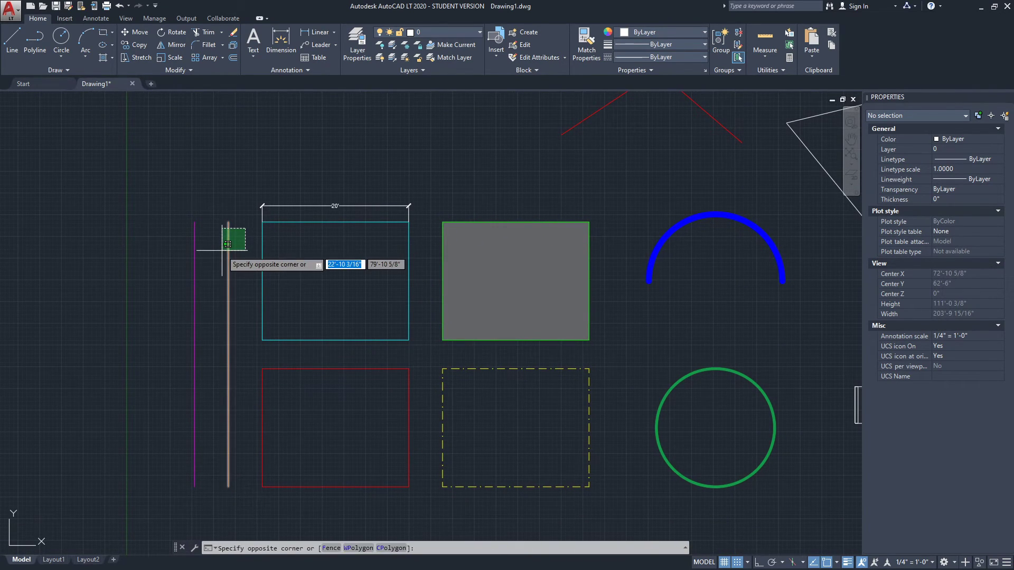
left_click(228, 244)
left_click(284, 231)
left_click(256, 280)
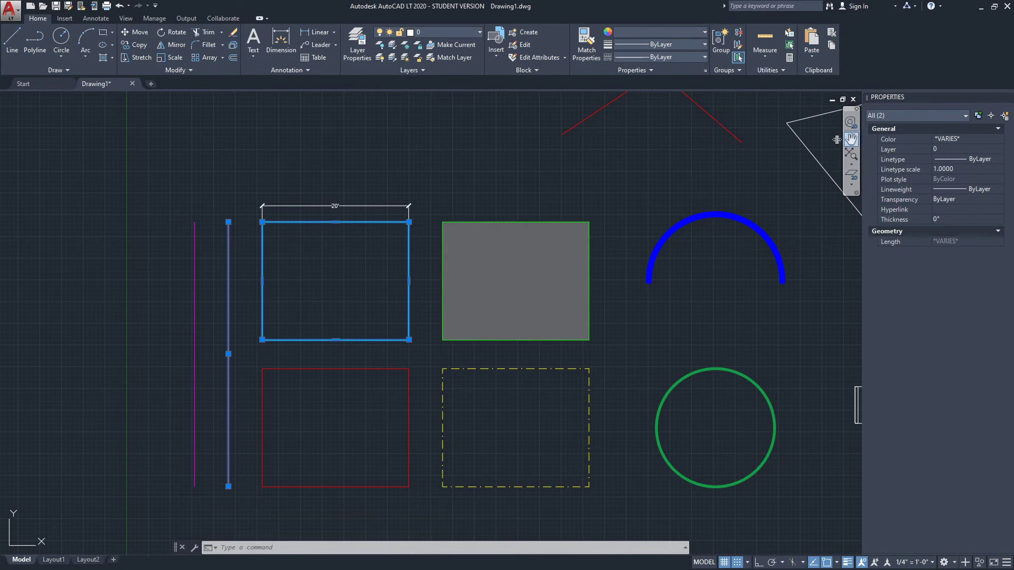
left_click(335, 362)
left_click(306, 388)
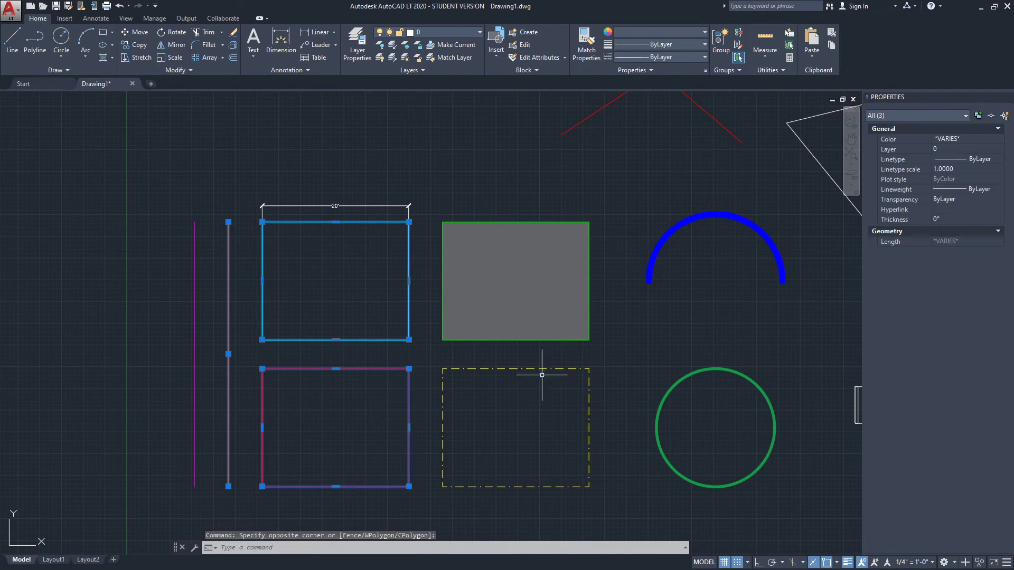
left_click(212, 338)
left_click(140, 344)
left_click(476, 423)
left_click(331, 442)
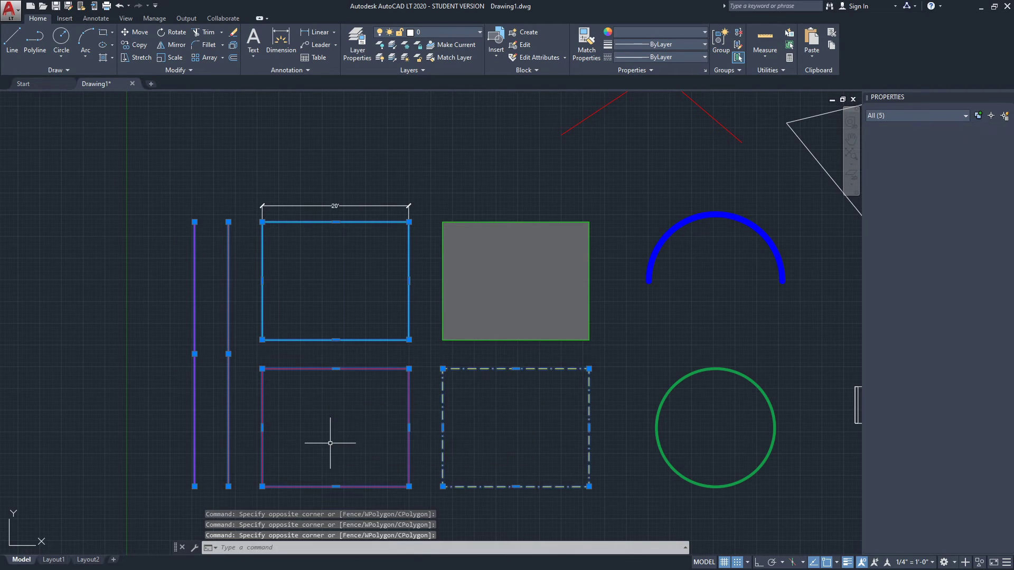
scroll(328, 391, "down", 3)
middle_click_drag(766, 225, 652, 222)
left_click(624, 189)
left_click(439, 267)
left_click(459, 254)
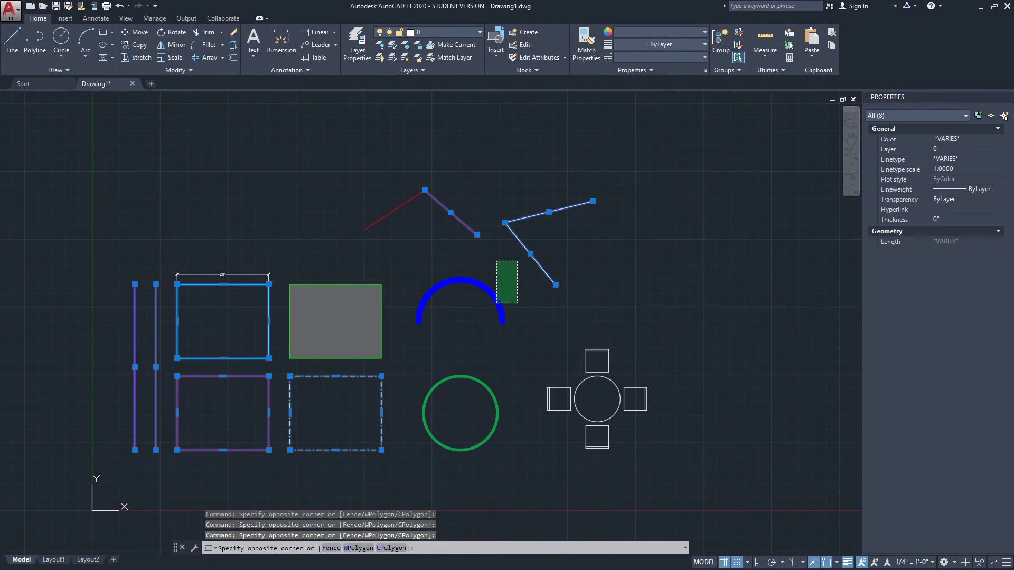
left_click(462, 416)
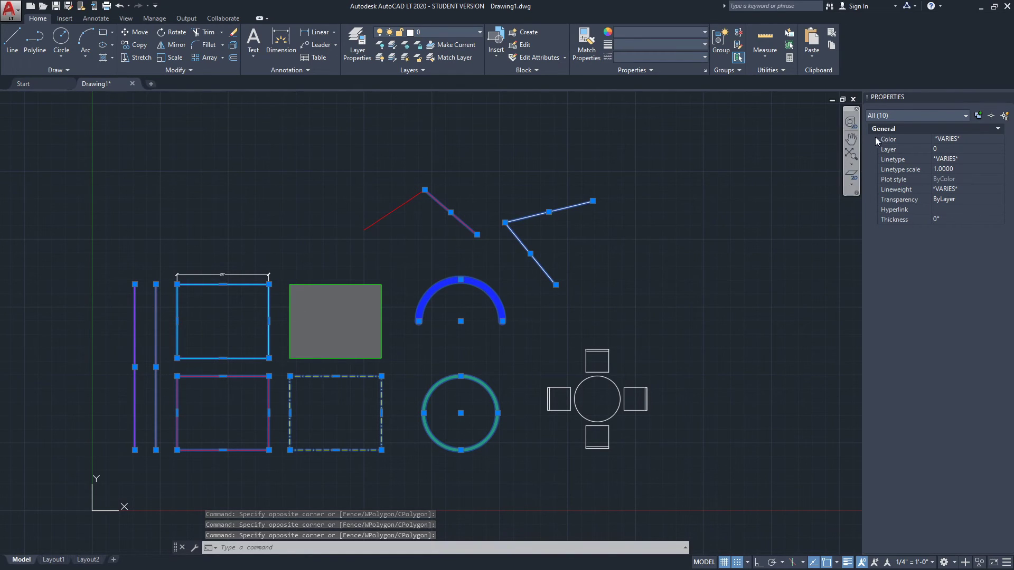
left_click(919, 115)
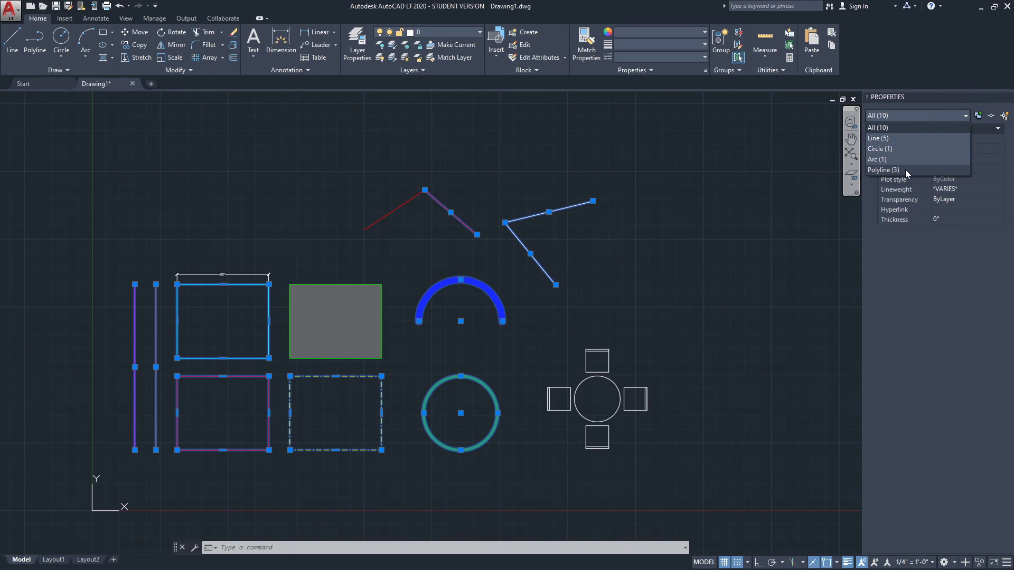
key("Escape")
key("Escape")
left_click(509, 314)
key("Escape")
middle_click_drag(616, 293, 680, 242)
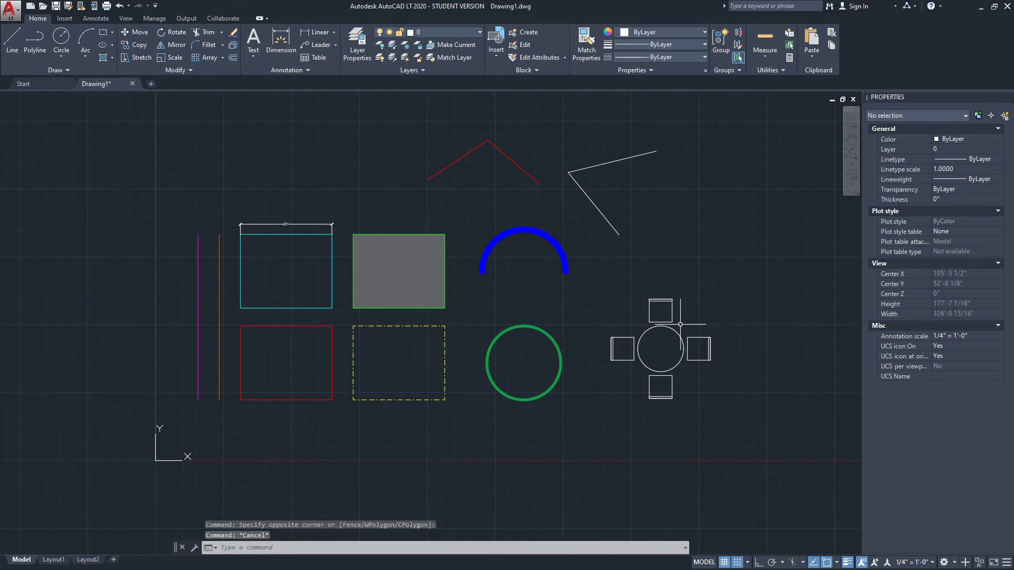
Step: Pan and zoom to centre the round table and its four chairs
middle_click_drag(705, 328, 640, 343)
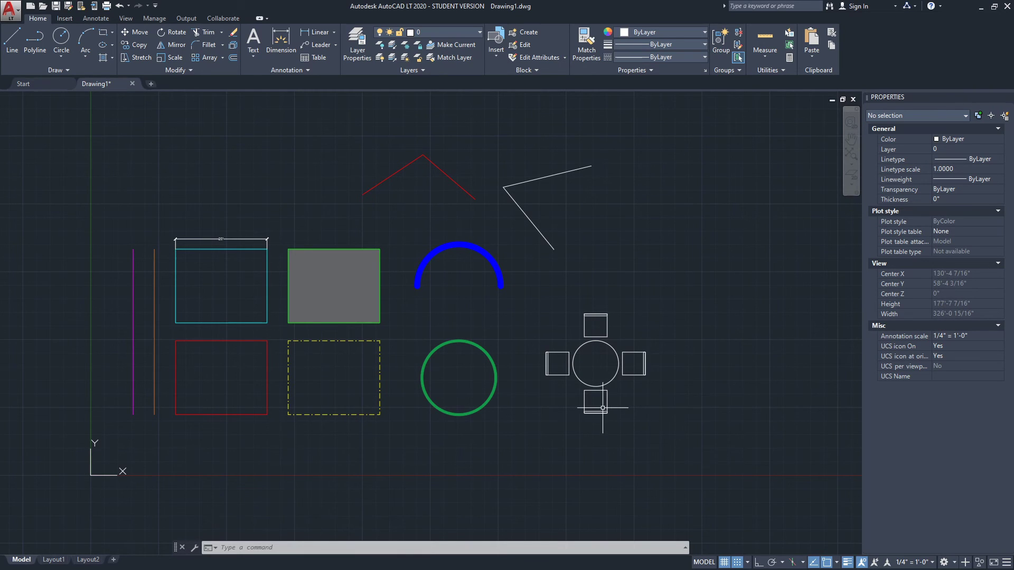
scroll(600, 406, "up", 2)
middle_click_drag(647, 345, 562, 335)
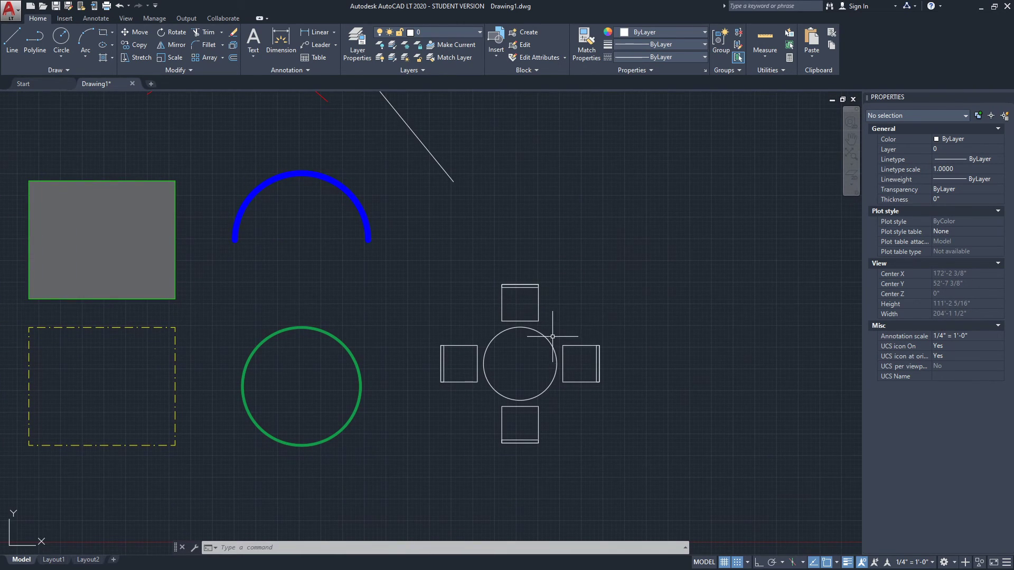
scroll(528, 357, "up", 2)
scroll(461, 310, "down", 2)
scroll(461, 310, "down", 2)
scroll(431, 332, "up", 2)
Step: Window-select only the top chair, then clear that selection
left_click(626, 258)
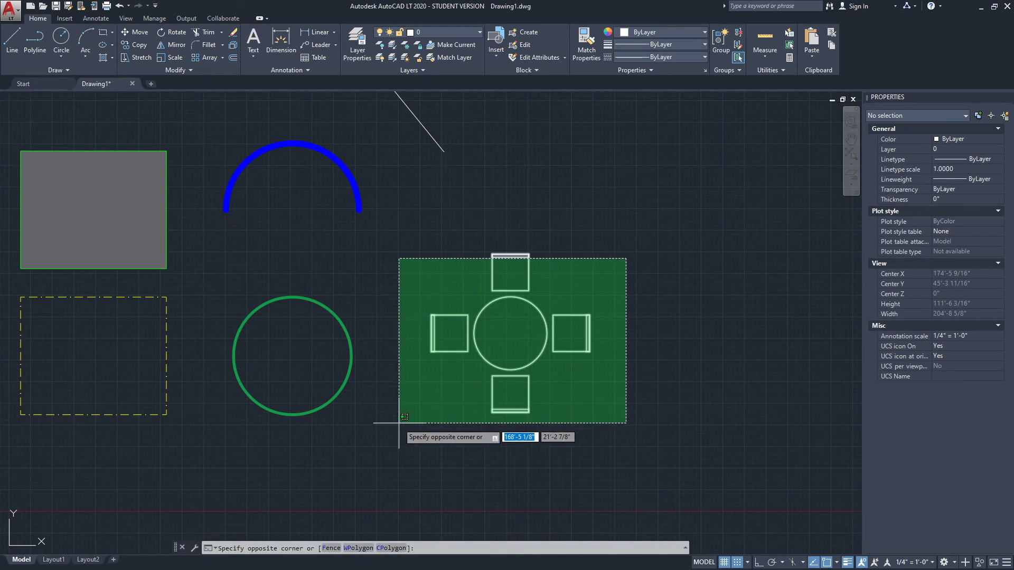
left_click(616, 222)
left_click(597, 222)
left_click(494, 265)
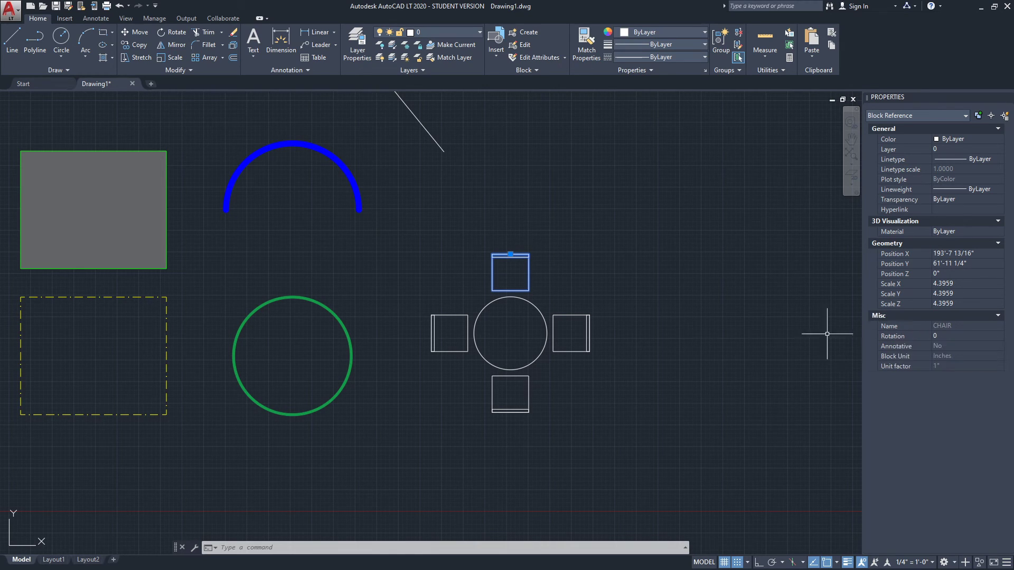
scroll(578, 301, "down", 2)
middle_click_drag(521, 300, 530, 275)
scroll(547, 293, "down", 2)
key("Escape")
scroll(554, 264, "up", 2)
Step: Window-select the table and four chairs and move them with M beside the floor plan
left_click(593, 222)
left_click(494, 344)
scroll(528, 306, "down", 2)
type("m")
key("Return")
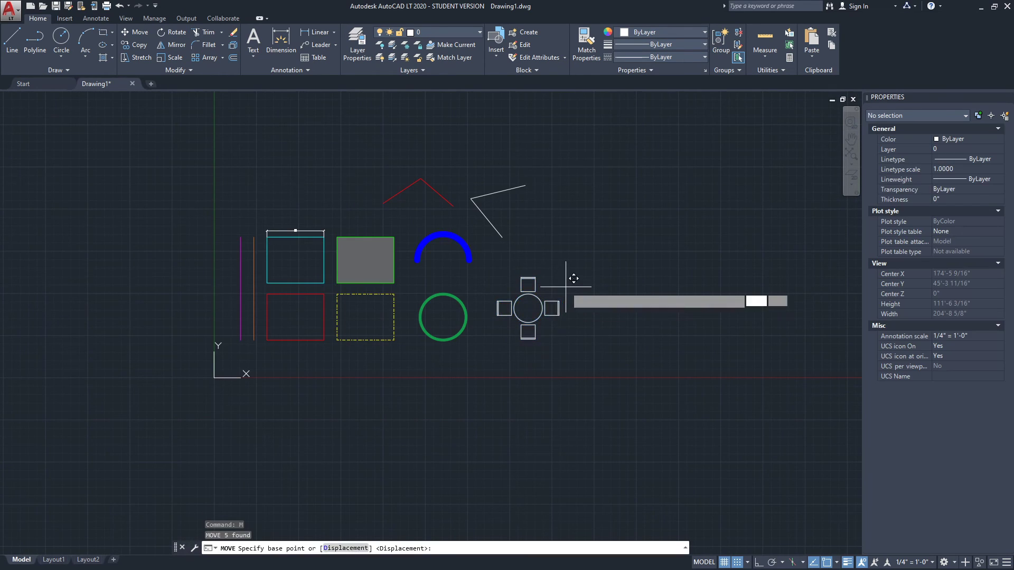
left_click(570, 277)
scroll(566, 291, "down", 2)
scroll(584, 449, "up", 6)
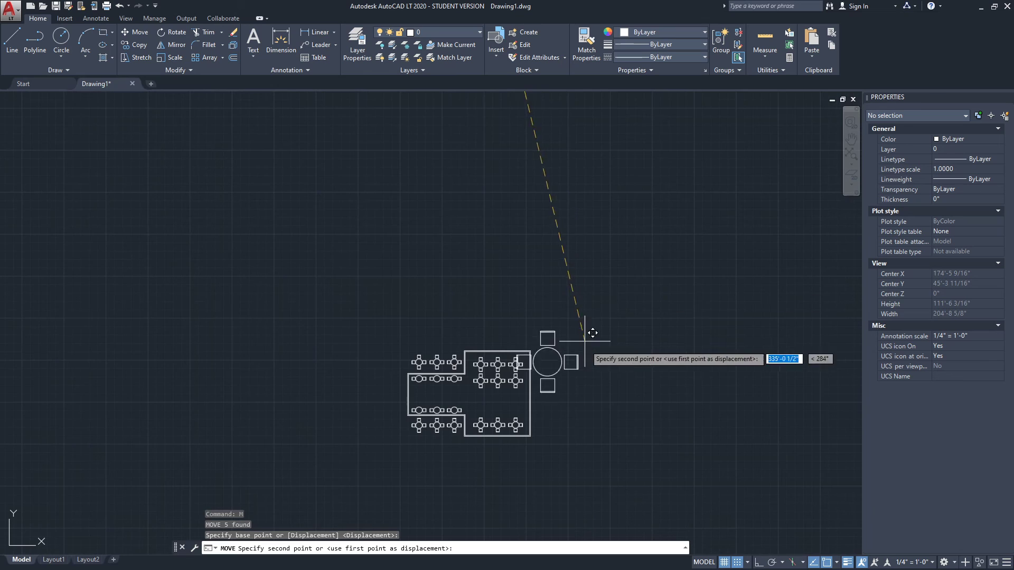
scroll(765, 233, "up", 2)
left_click(765, 233)
scroll(163, 444, "up", 5)
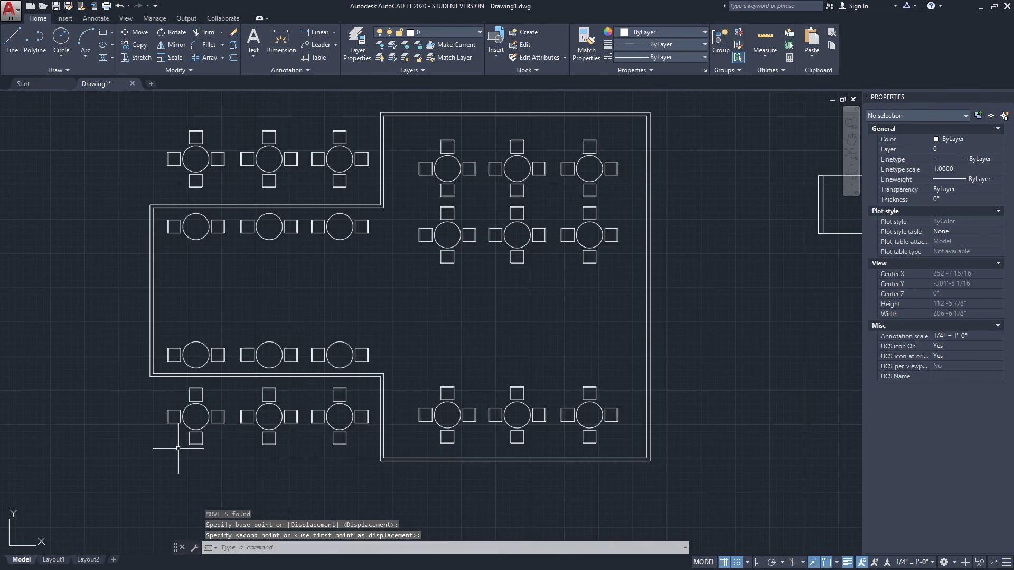
scroll(253, 372, "down", 2)
scroll(410, 358, "up", 3)
scroll(706, 253, "down", 1)
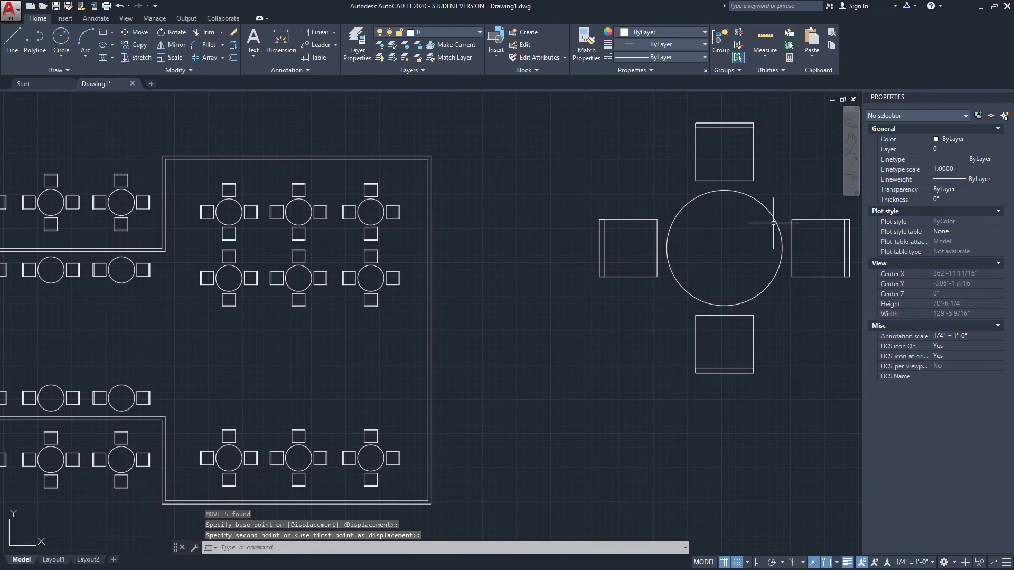
scroll(656, 328, "down", 10)
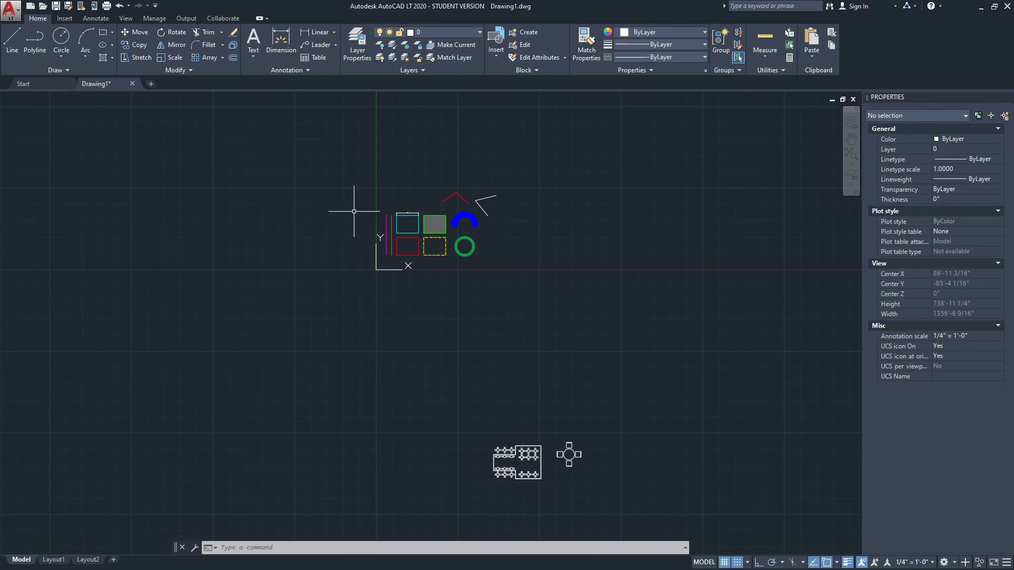
scroll(547, 407, "up", 8)
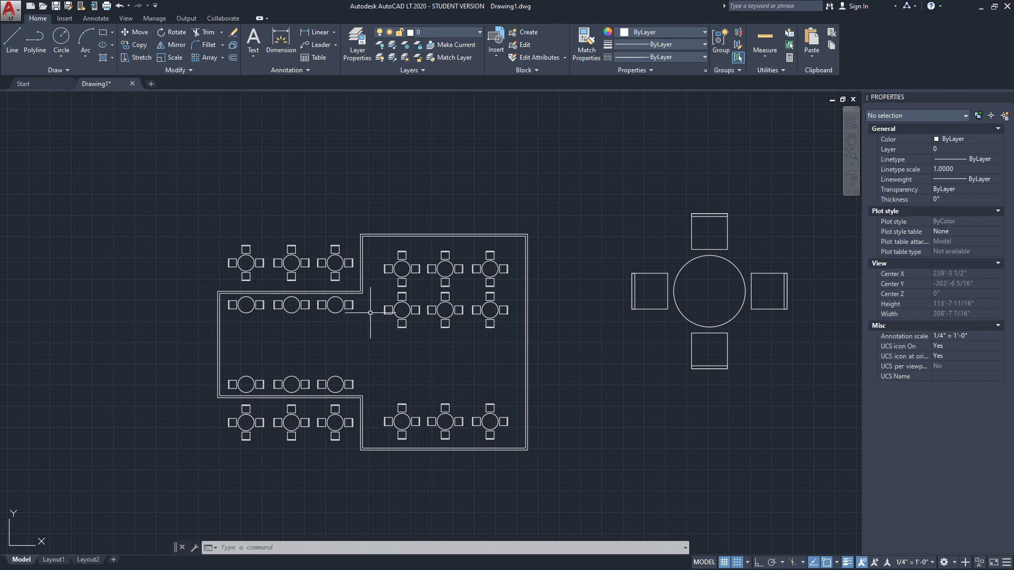
left_click(246, 246)
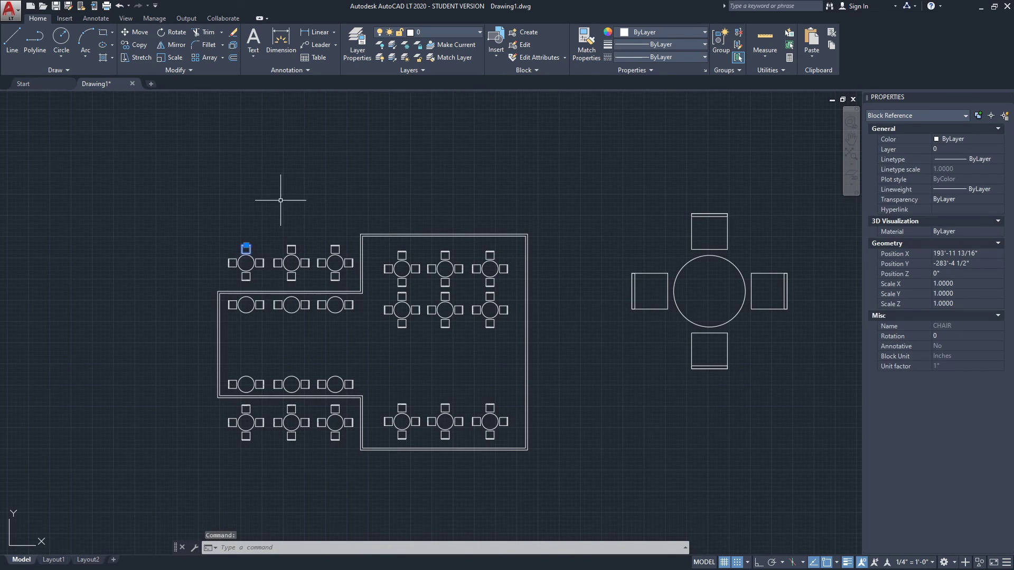
right_click(272, 217)
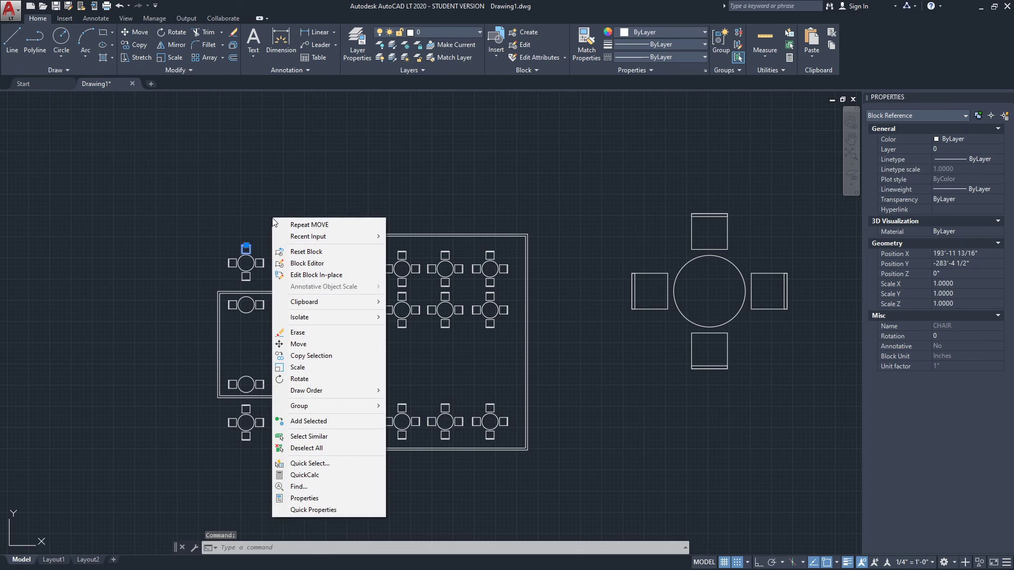
left_click(337, 436)
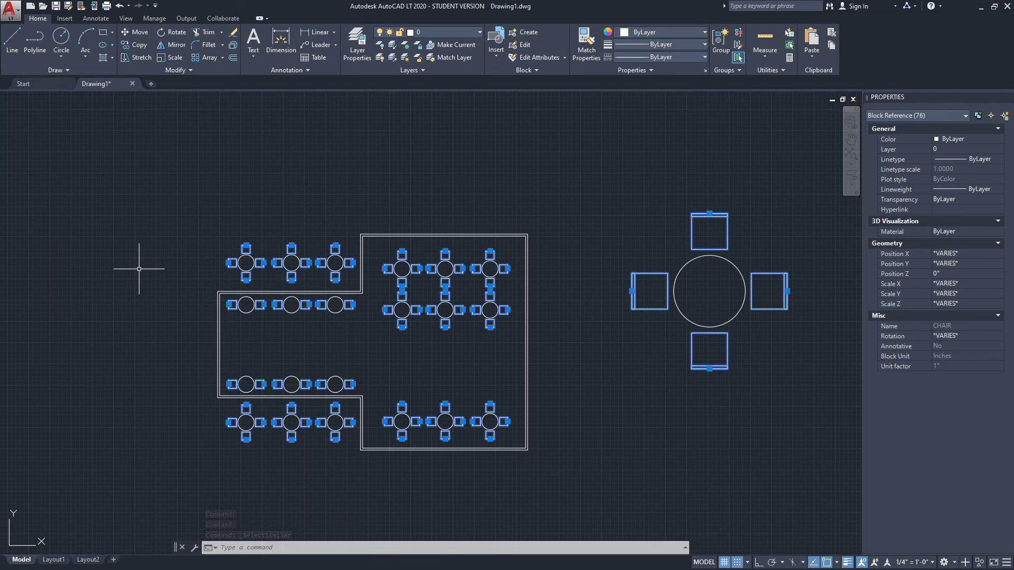
scroll(179, 295, "down", 5)
middle_click_drag(245, 274, 351, 381)
scroll(359, 378, "up", 4)
middle_click_drag(362, 335, 355, 301)
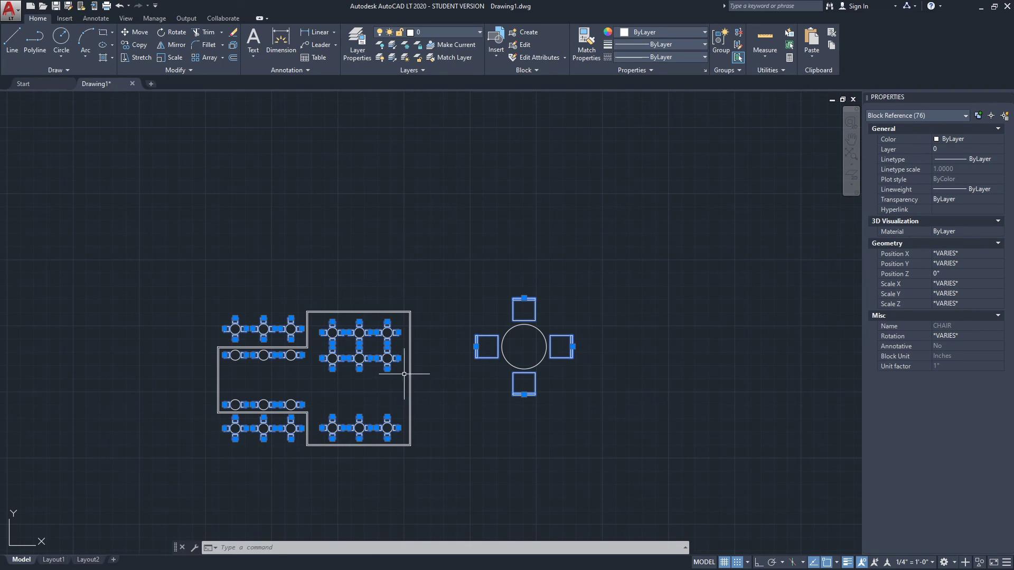
scroll(433, 349, "up", 3)
scroll(191, 323, "down", 5)
middle_click_drag(340, 190, 374, 317)
scroll(369, 281, "down", 4)
key("Escape")
mouse_move(427, 253)
middle_mouse_down()
mouse_move(413, 294)
mouse_move(424, 258)
middle_mouse_up()
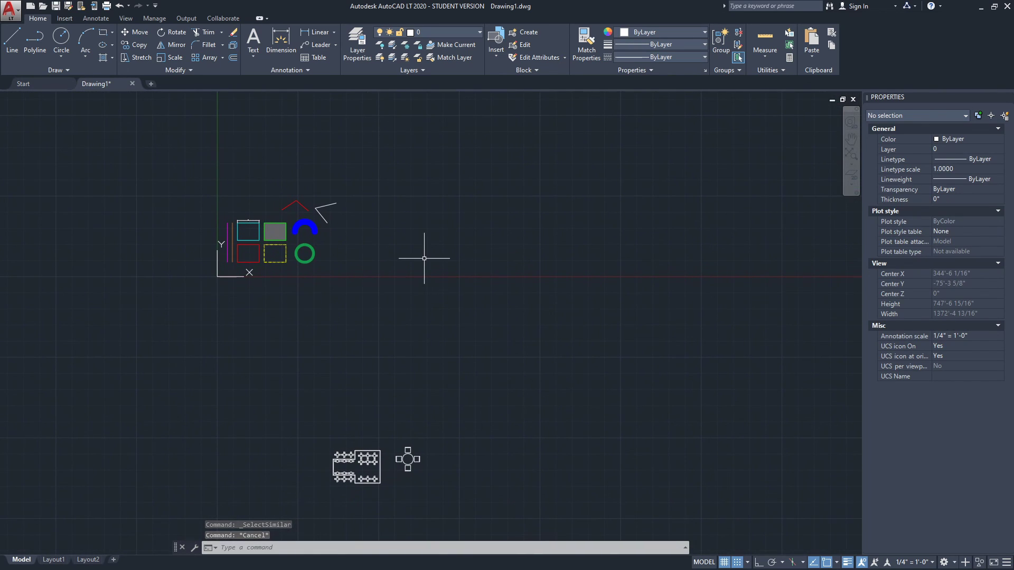